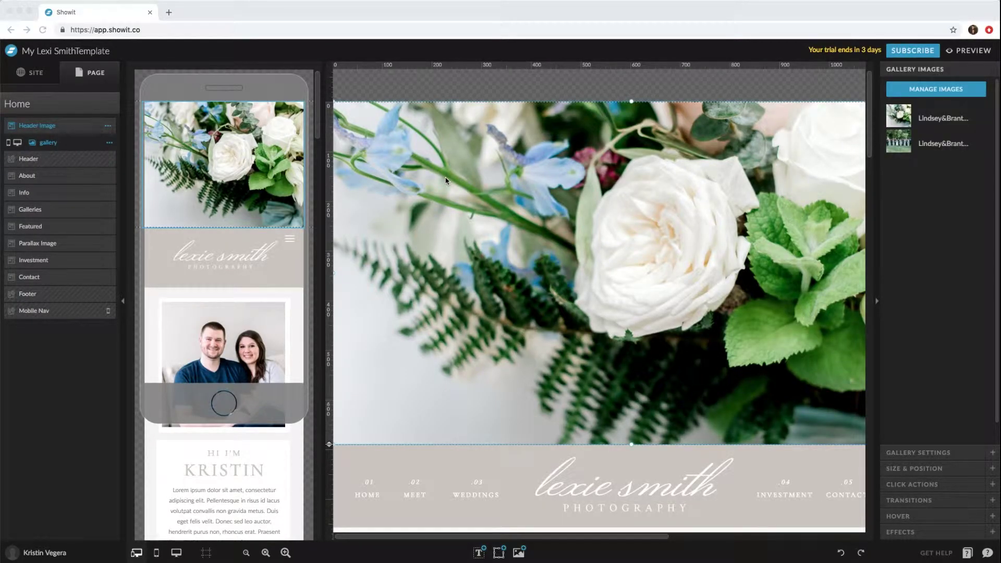
- Preview the desktop site and open the galleries section from the View Galleries block on the Home page
scroll(468, 188, "down", 5)
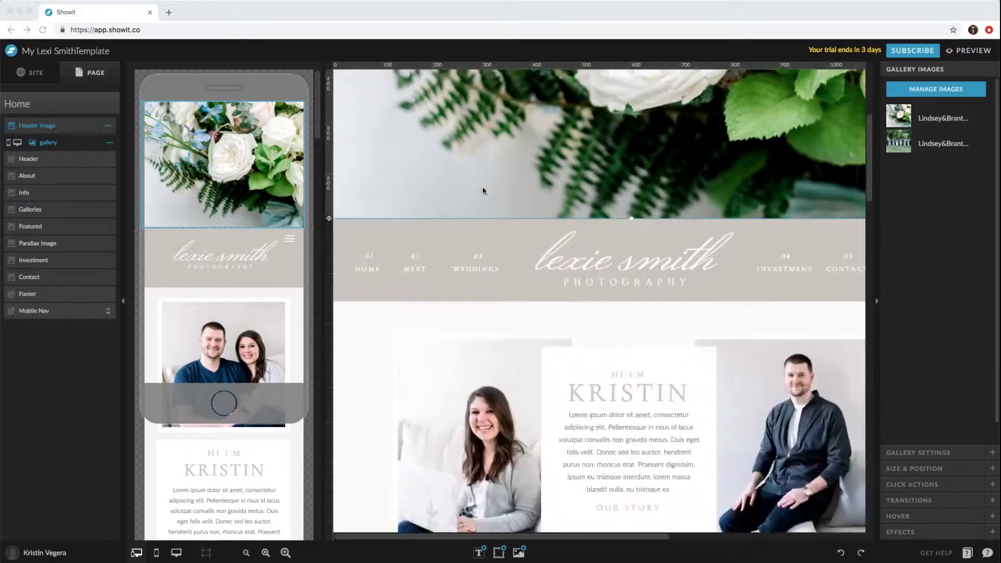
scroll(470, 189, "up", 3)
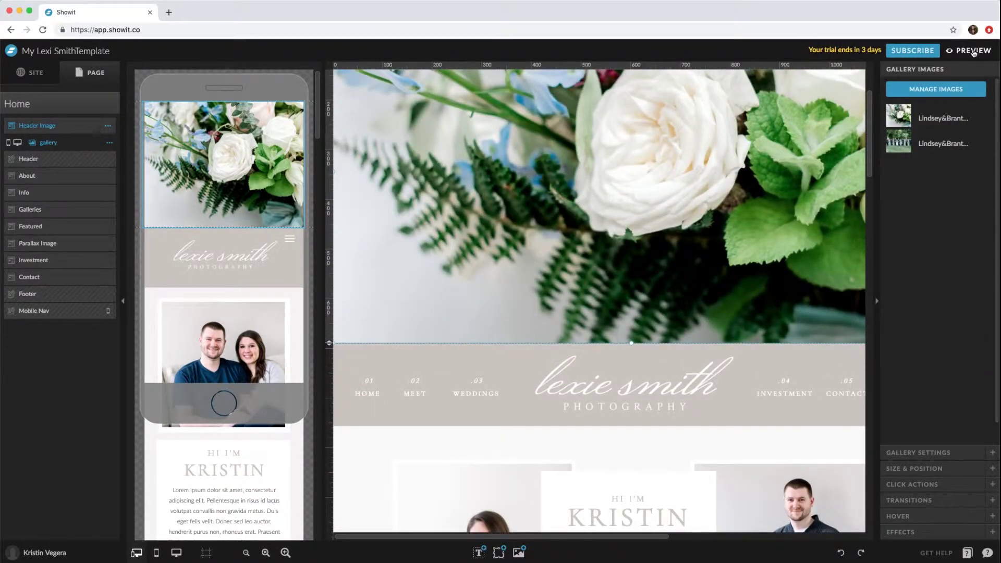
left_click(975, 51)
scroll(452, 204, "down", 12)
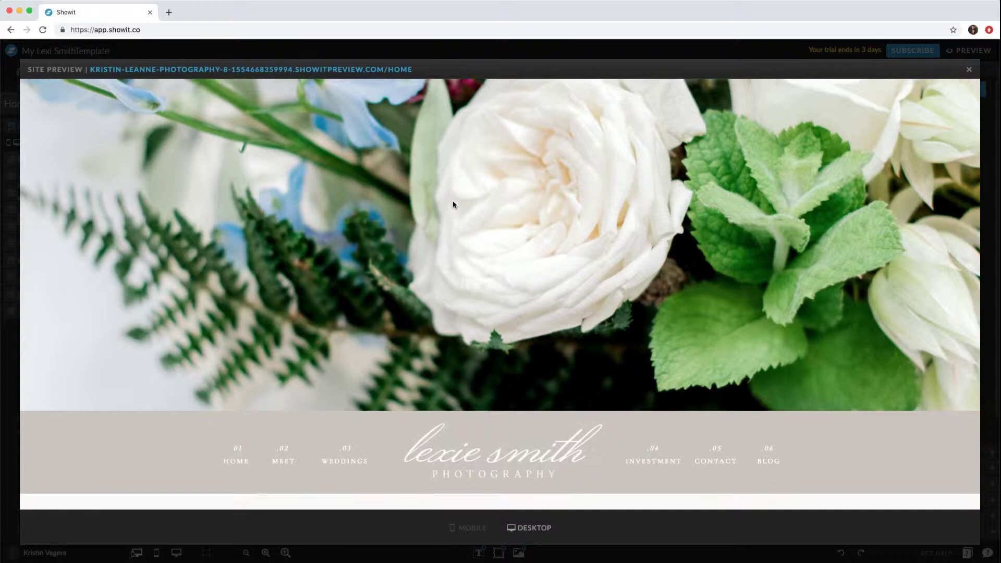
scroll(501, 232, "down", 2)
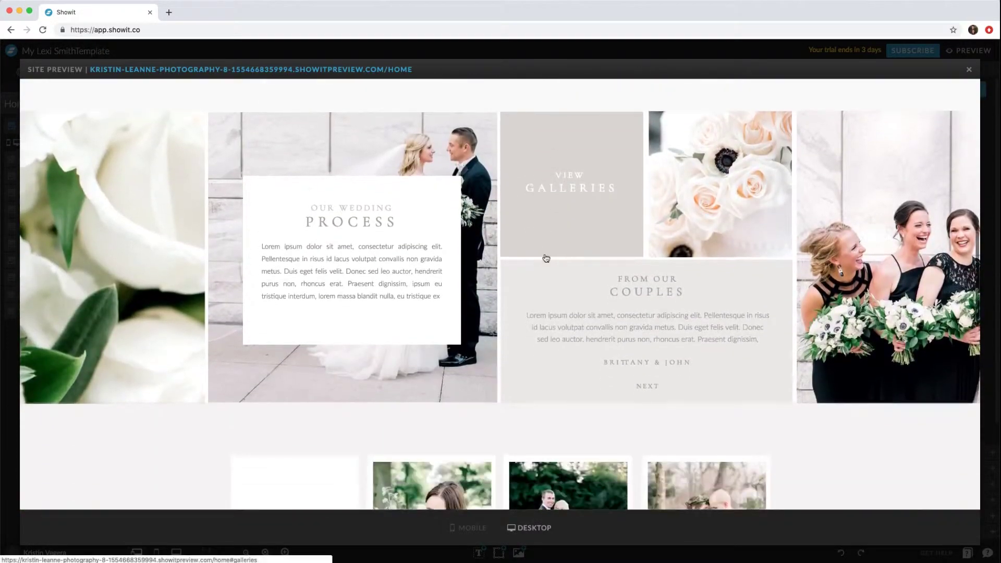
left_click(568, 178)
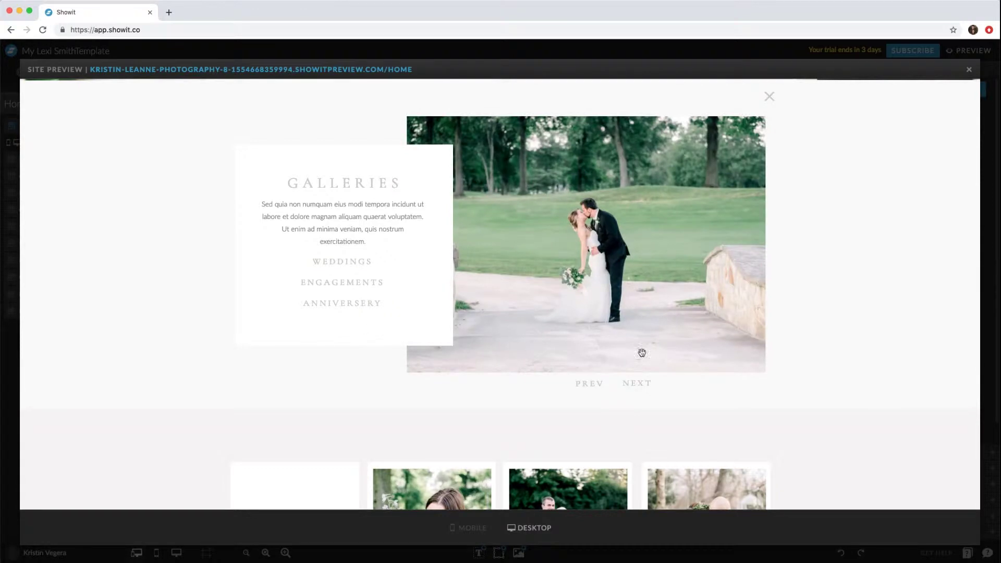
- View the Engagements and Anniversery galleries in the preview, then close the galleries section and the preview
scroll(410, 304, "up", 4)
scroll(411, 304, "down", 2)
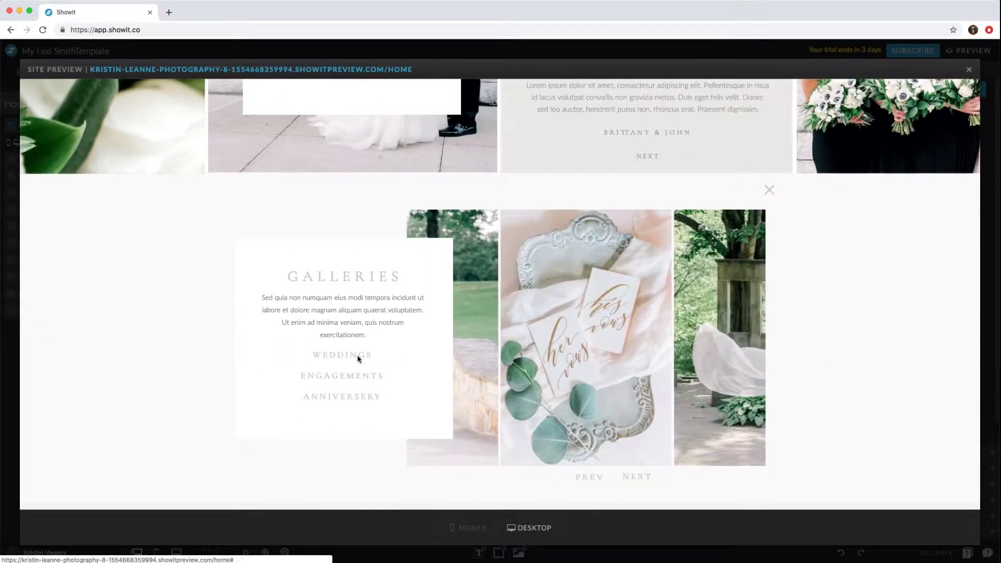
left_click(359, 377)
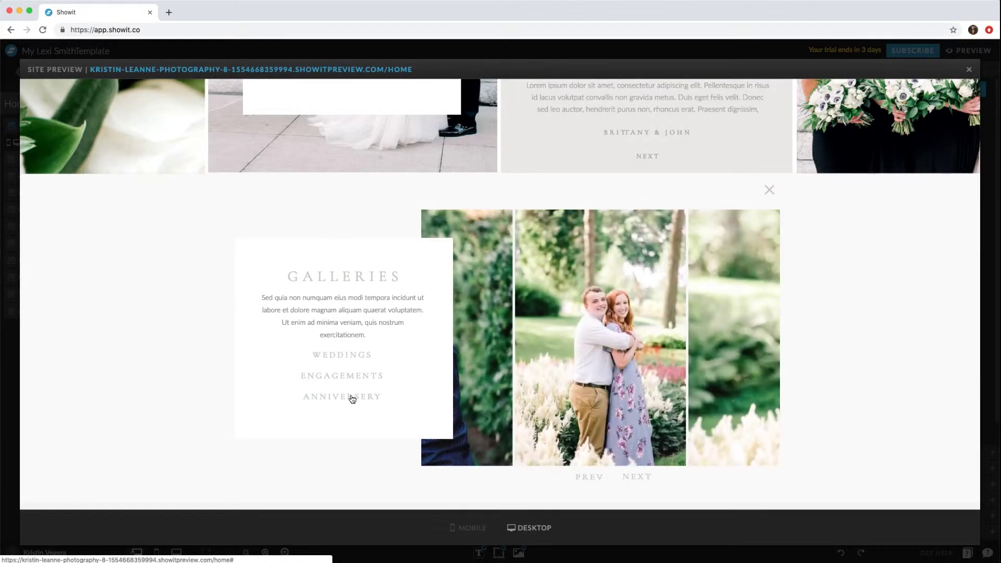
left_click(352, 399)
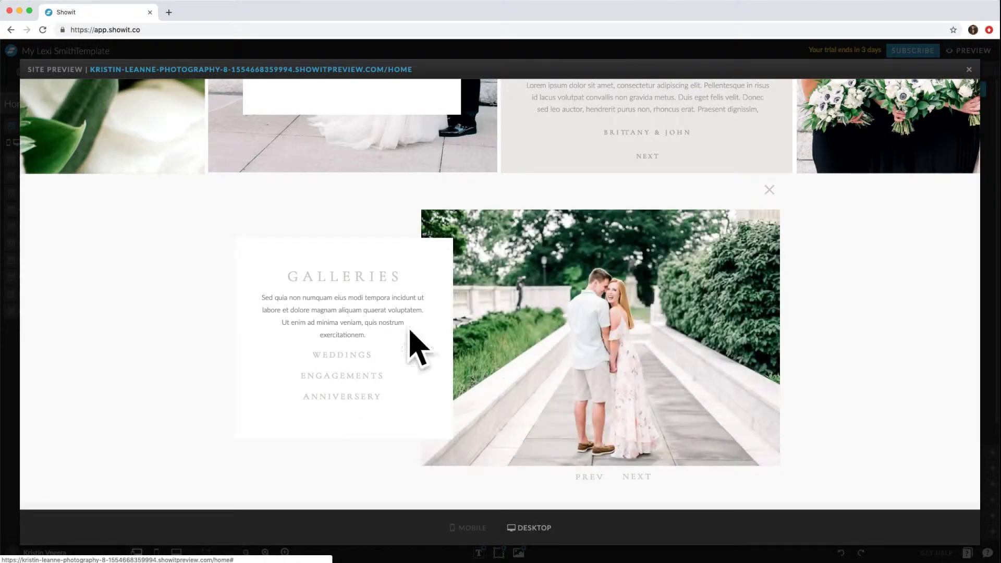
left_click(770, 190)
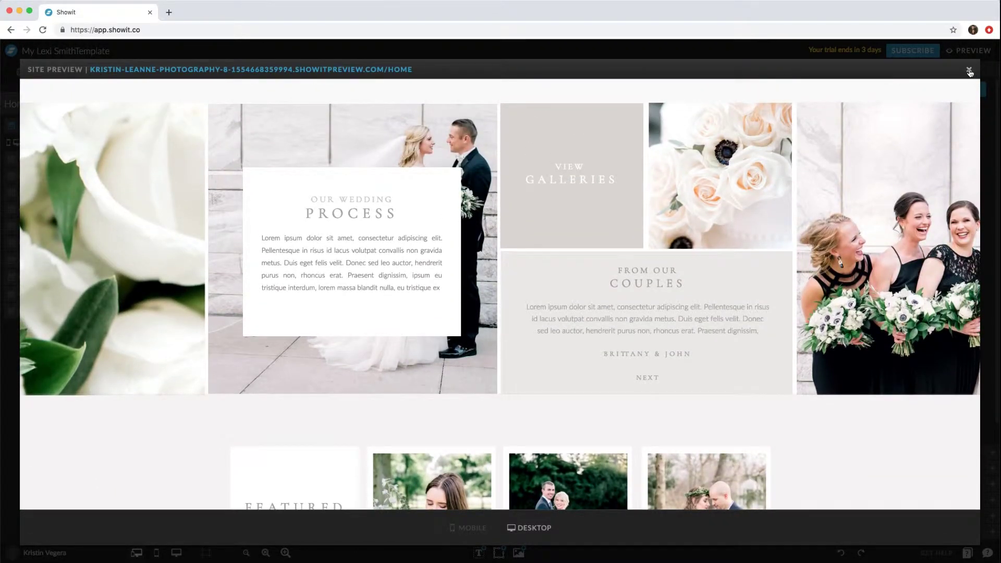
left_click(970, 70)
- Switch the editor to the desktop-only layout and select the Galleries canvas on the Home page
scroll(570, 183, "down", 15)
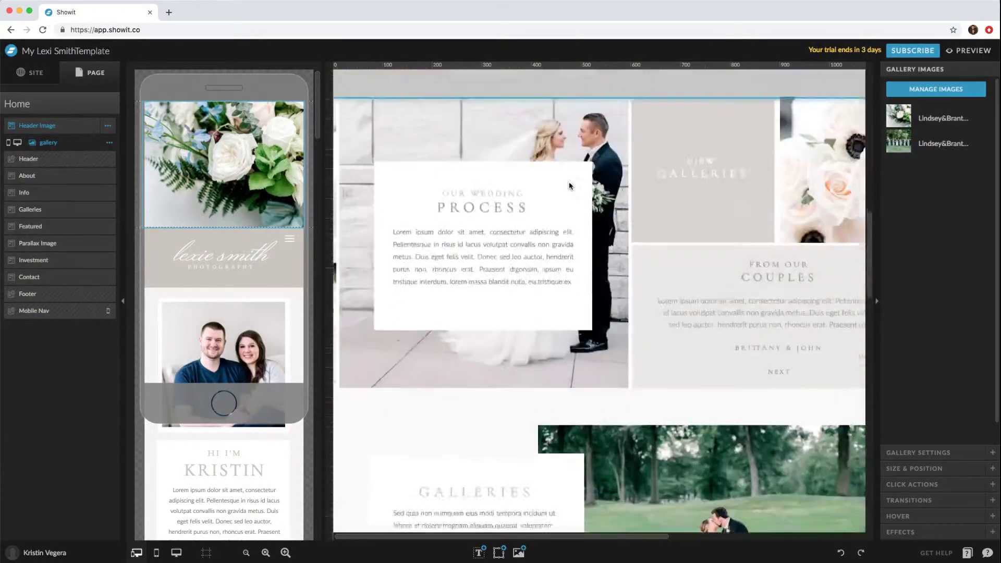
scroll(570, 185, "up", 5)
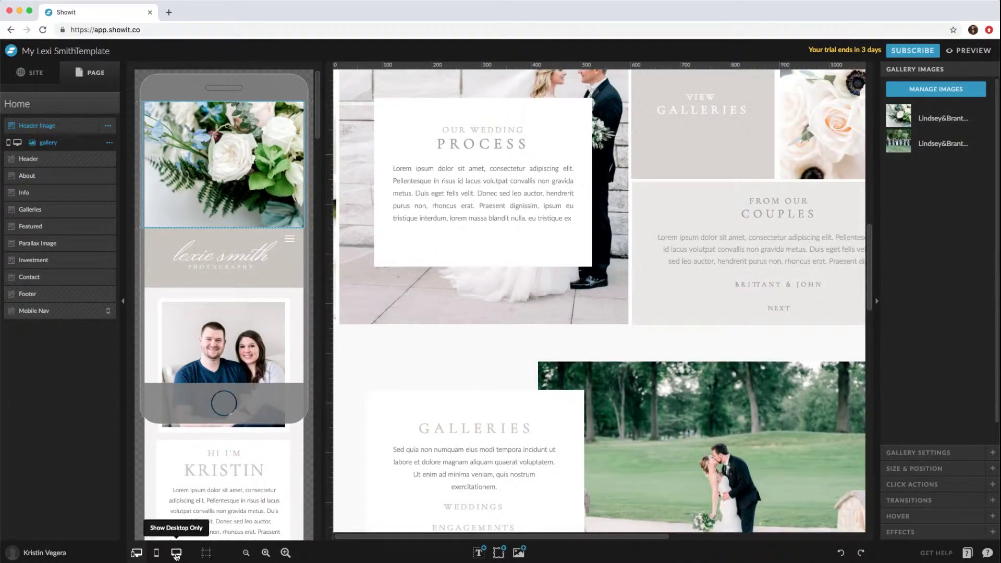
left_click(176, 554)
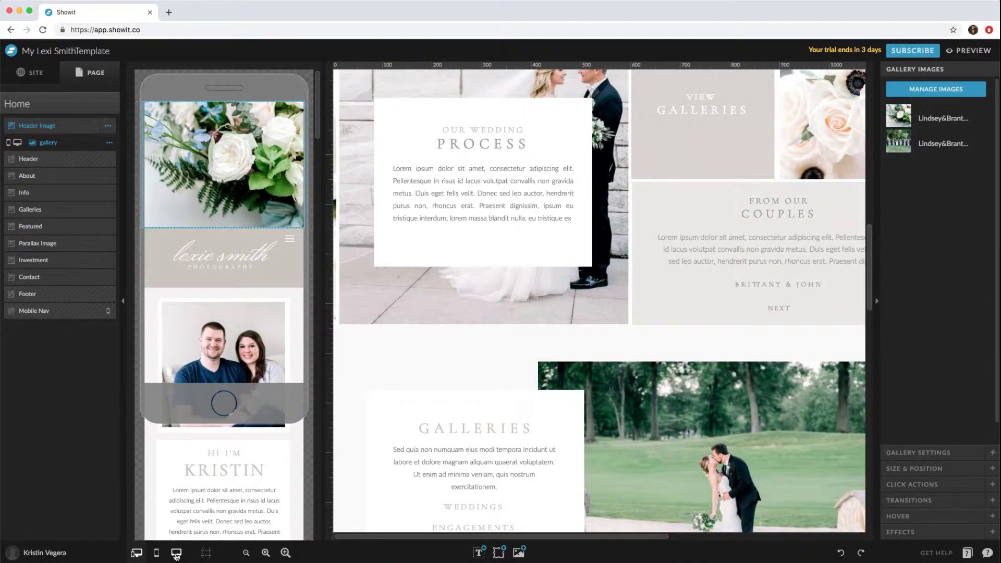
scroll(482, 295, "up", 3)
scroll(482, 293, "down", 3)
scroll(483, 282, "down", 2)
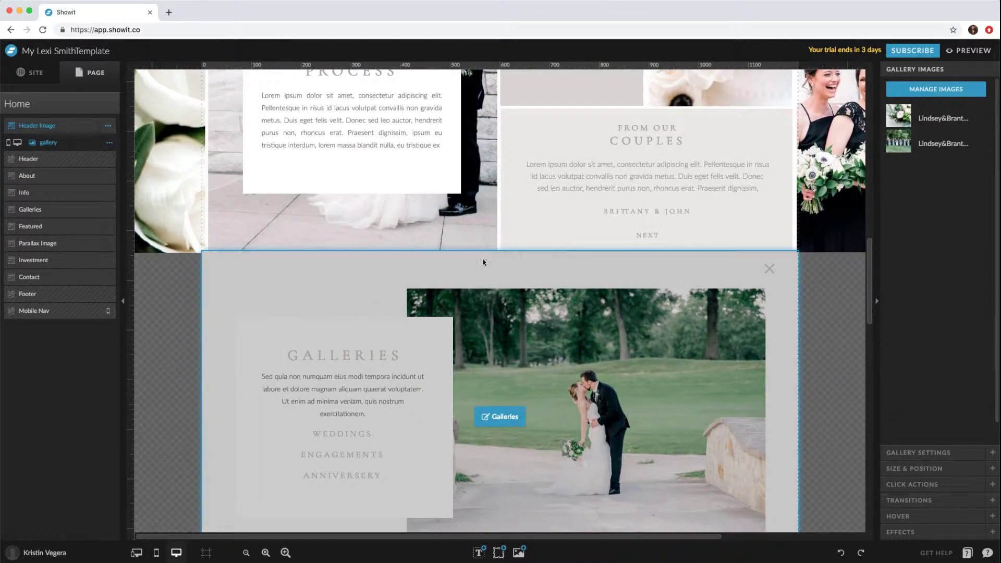
scroll(508, 296, "down", 3)
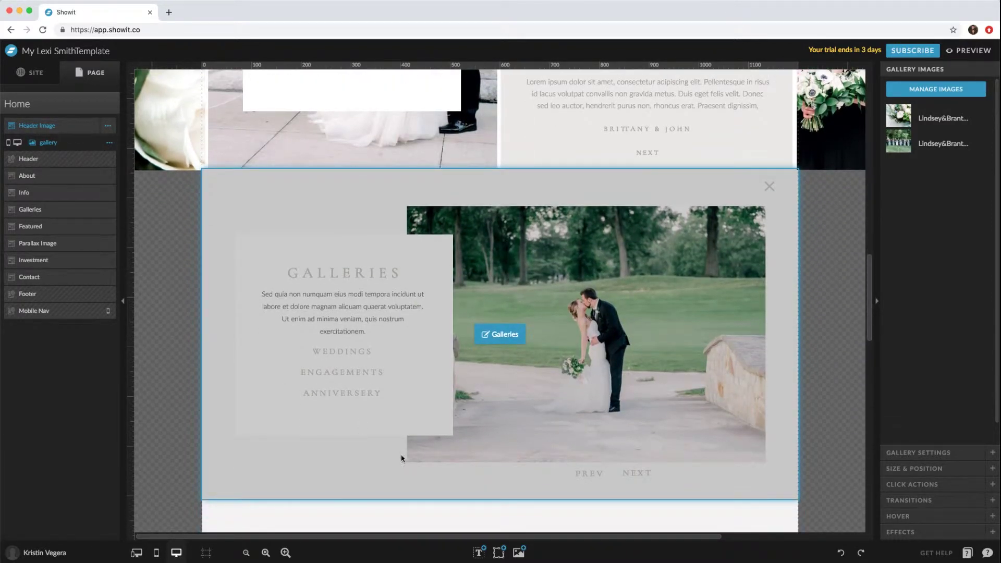
left_click(372, 474)
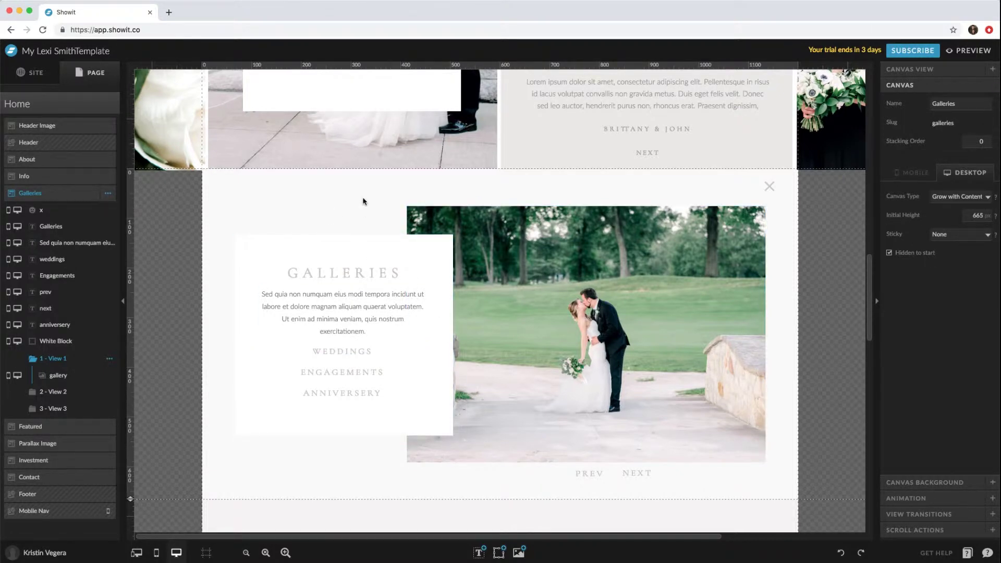
- Examine the View Galleries block and the gallery inside each of the Galleries canvas's three views, ending on View 1
scroll(363, 202, "up", 3)
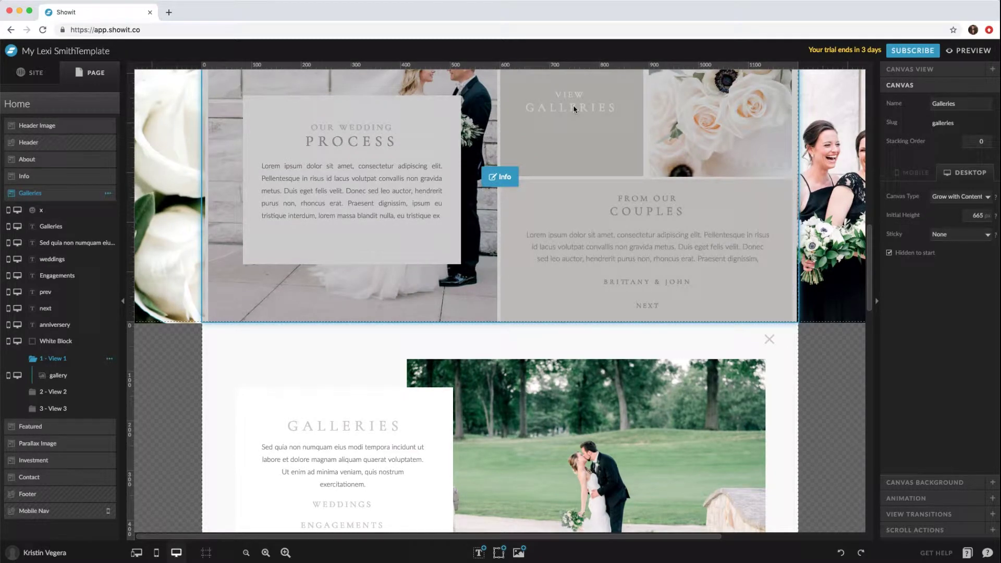
scroll(575, 109, "down", 4)
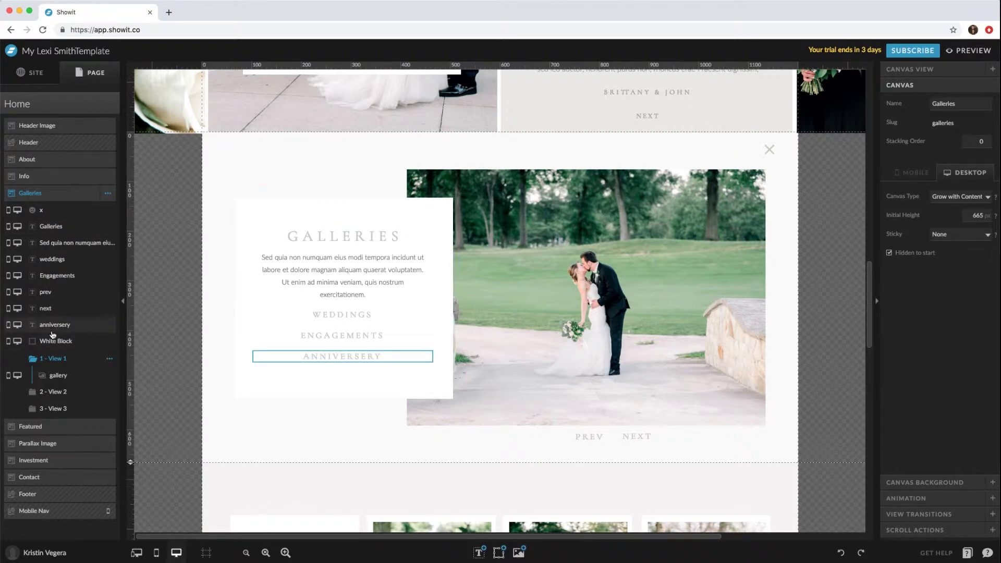
left_click(56, 392)
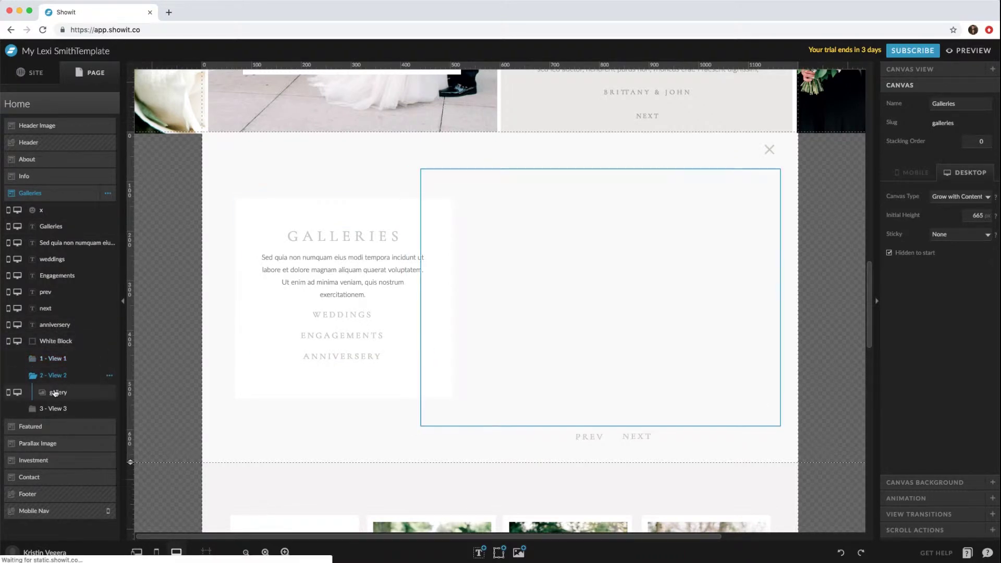
left_click(55, 409)
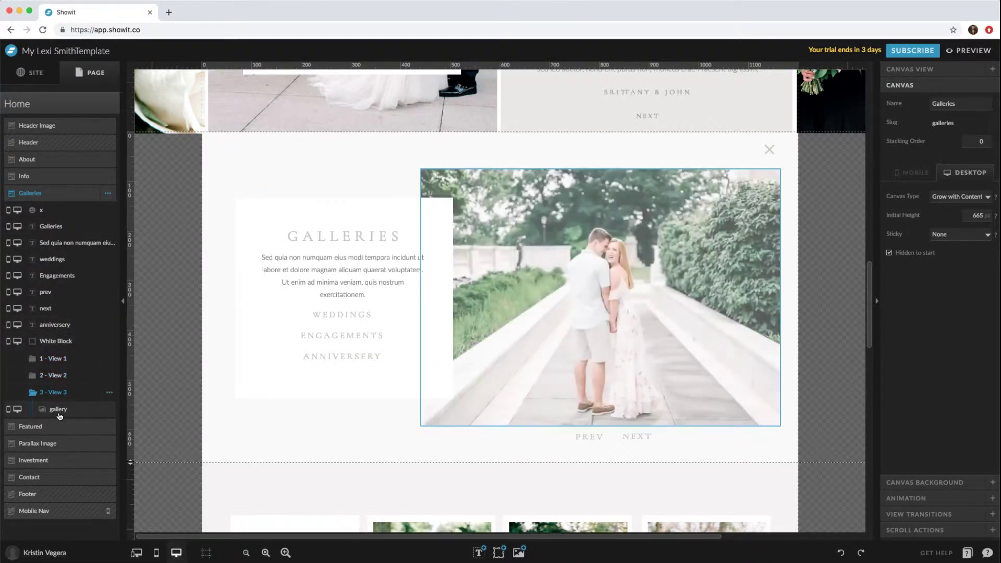
left_click(55, 375)
left_click(53, 359)
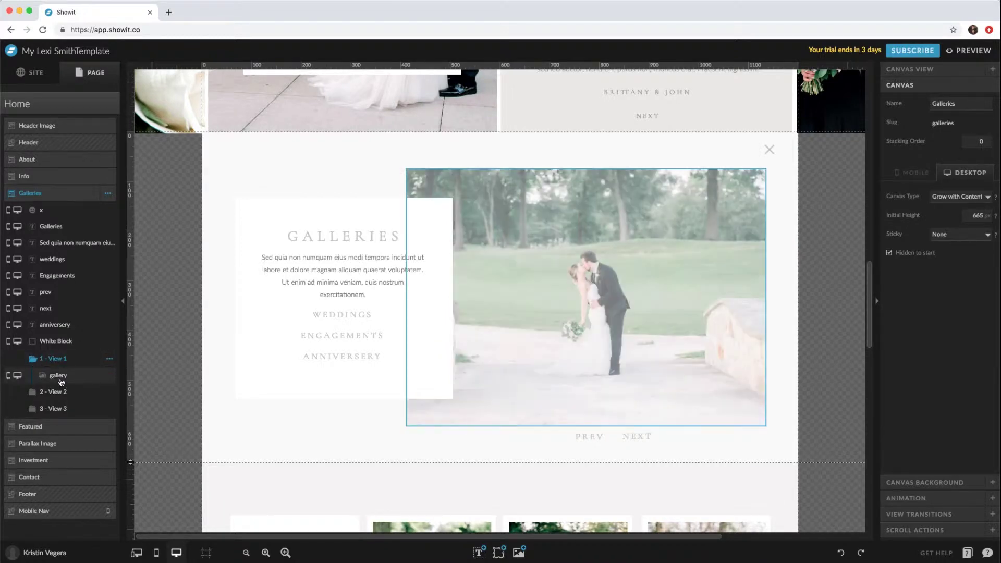
left_click(53, 341)
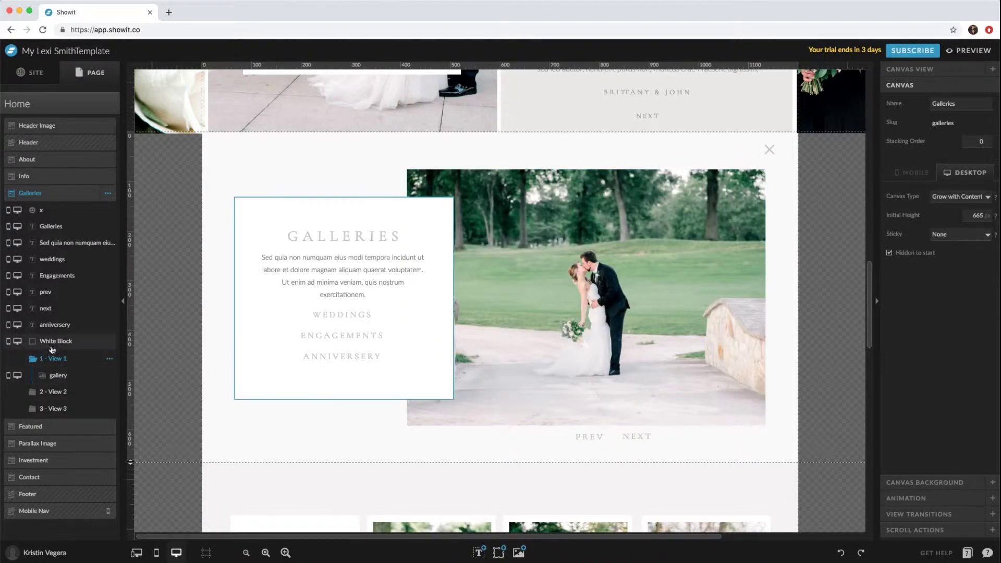
- Inspect the Galleries canvas's description paragraph and its gallery category labels
left_click(53, 325)
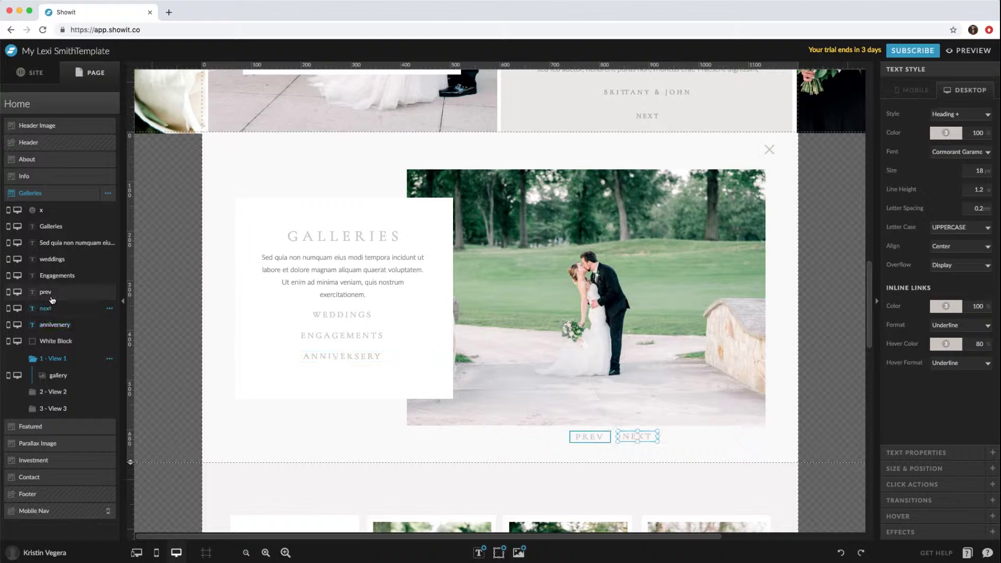
left_click(52, 259)
double_click(342, 263)
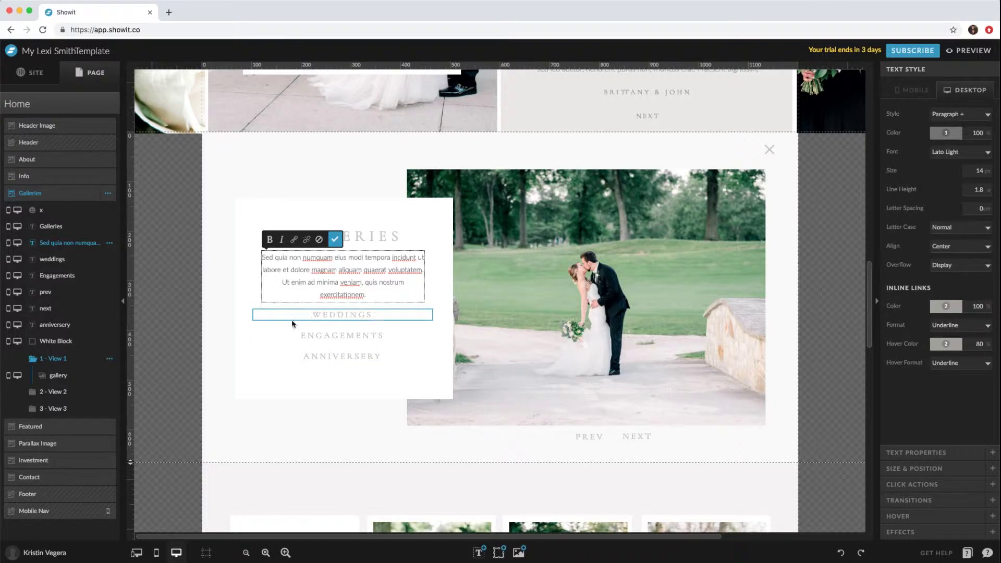
left_click(335, 359)
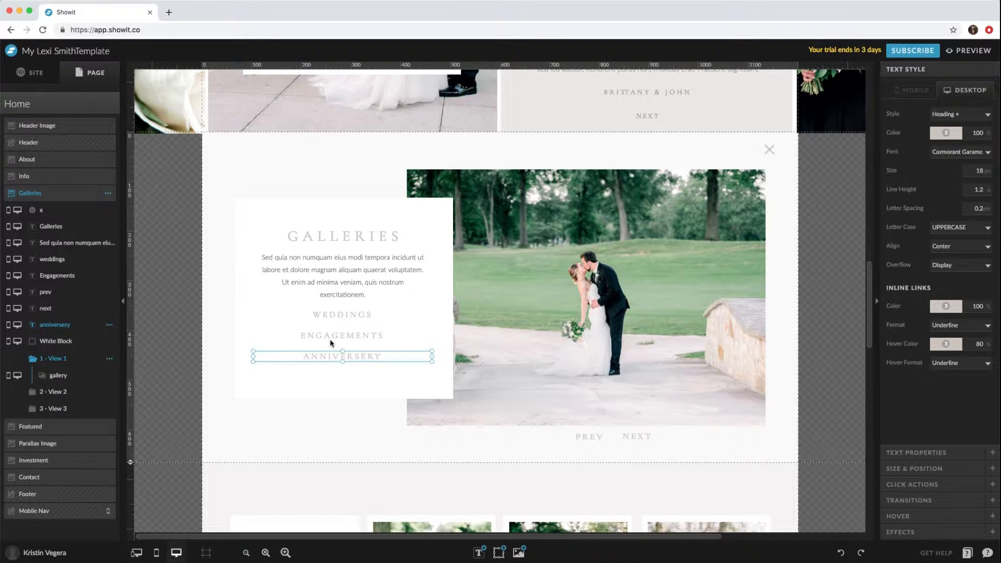
left_click(328, 315)
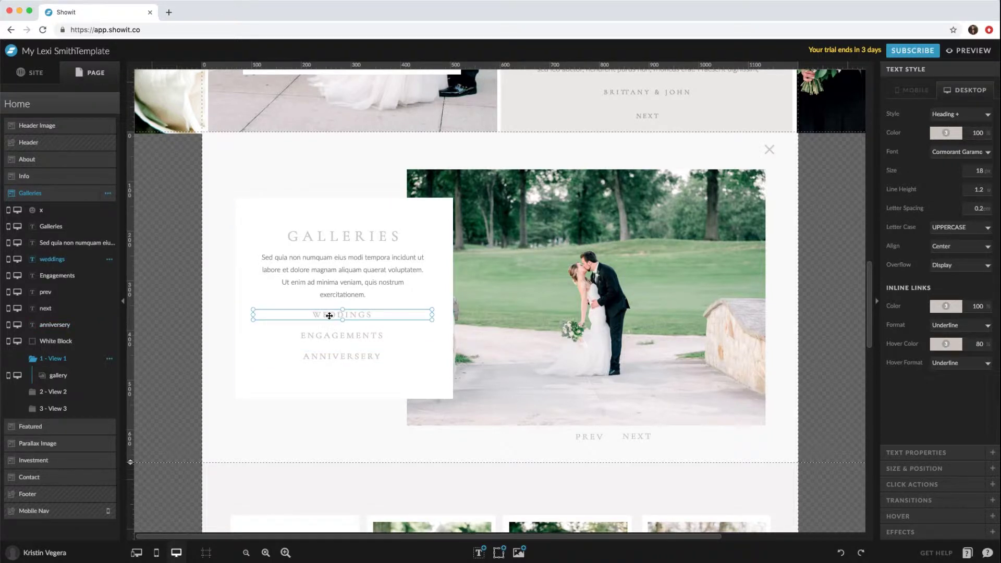
left_click(326, 337)
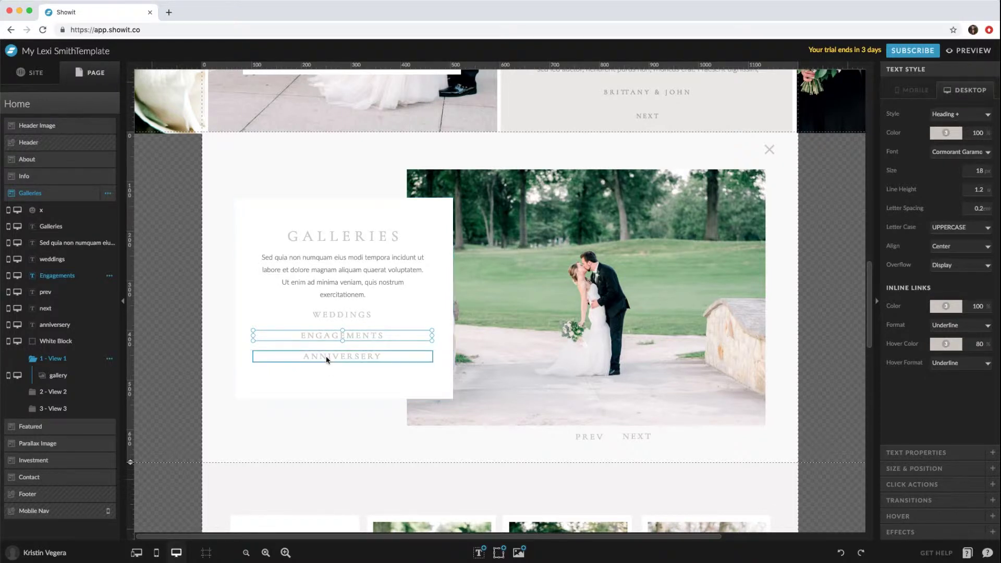
- Replace the Anniversery label's text on the Galleries canvas with "seniors"
left_click(327, 358)
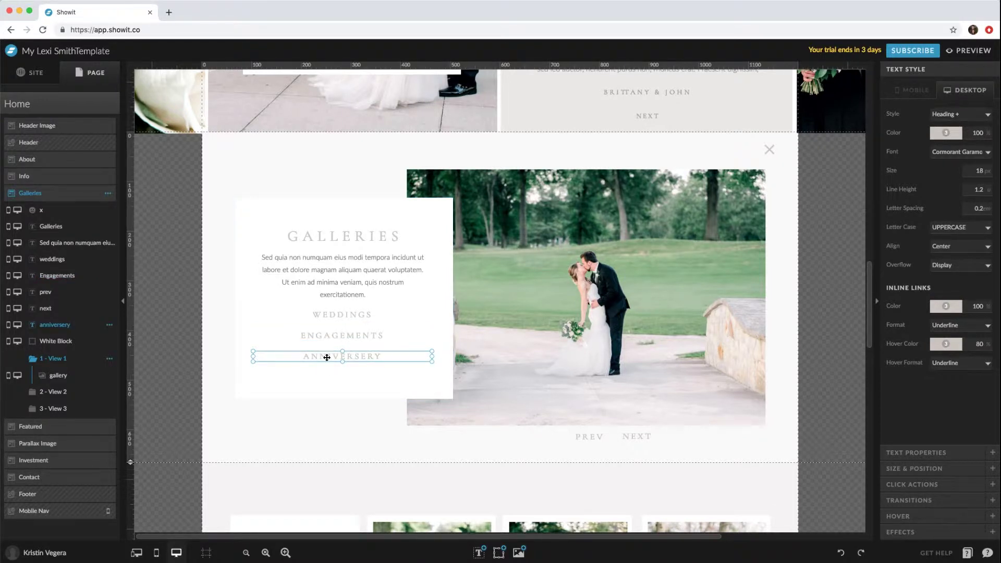
double_click(362, 360)
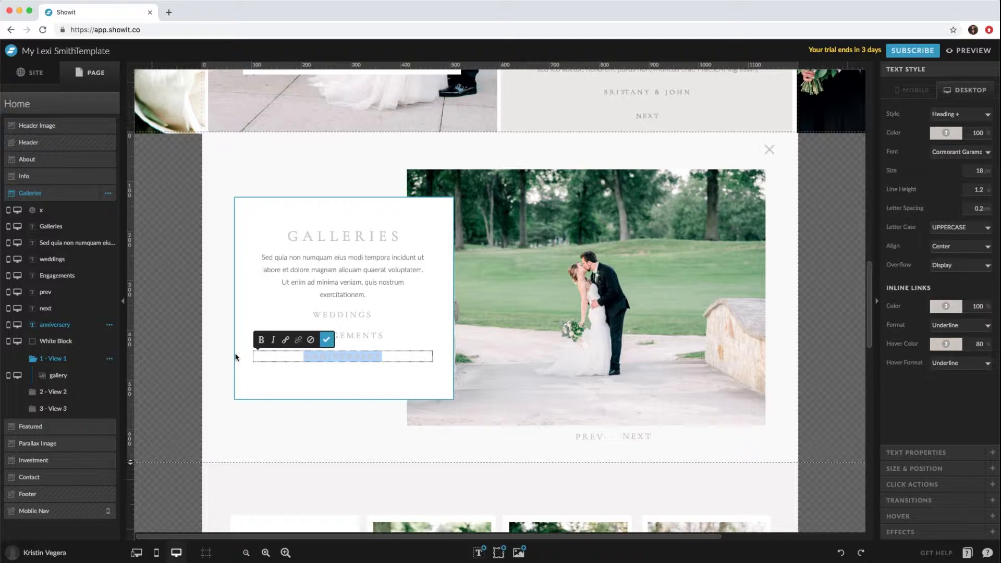
key("BackSpace")
type("seniors")
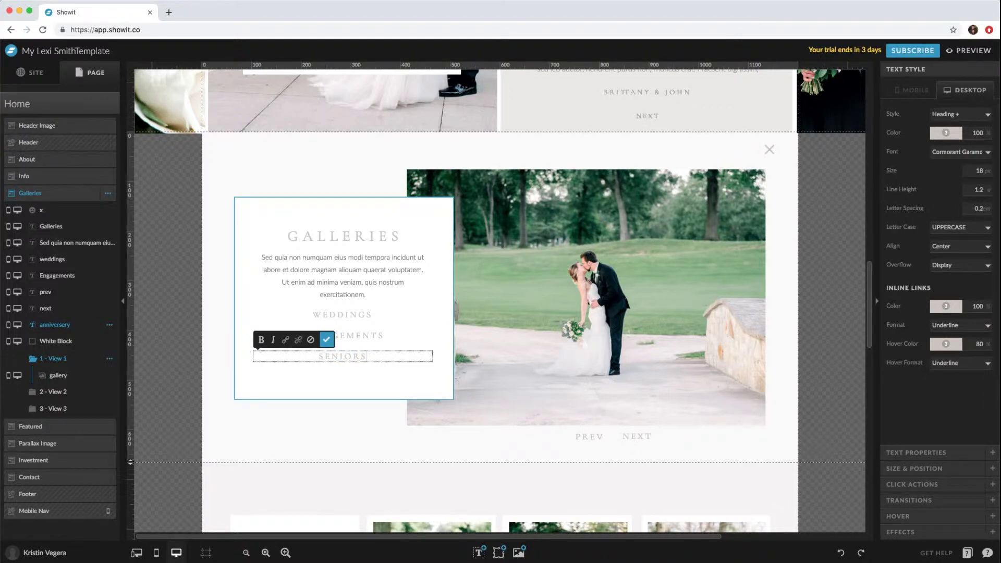
left_click(327, 340)
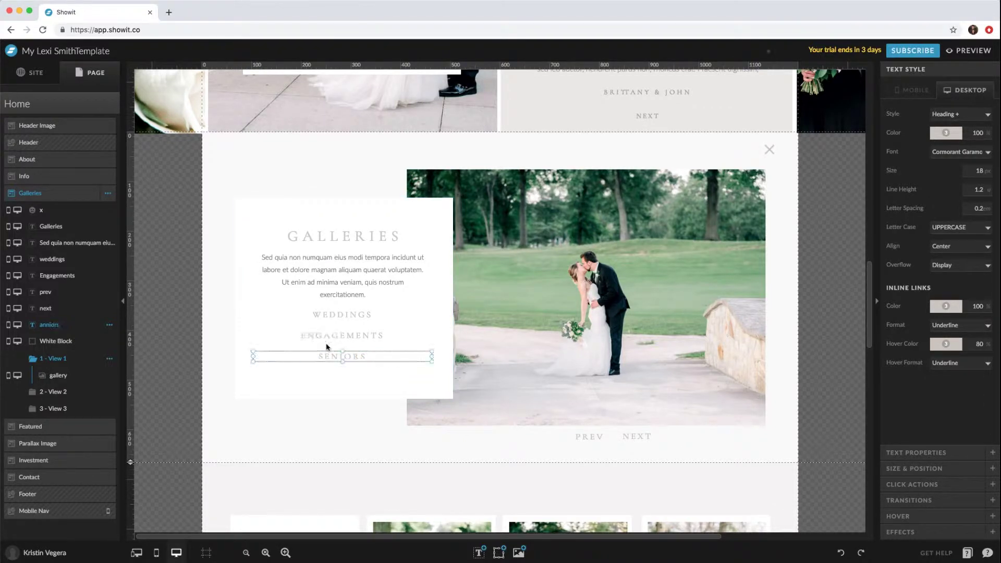
- Open the image manager for the gallery in the Galleries canvas's View 3 and remove all of its existing images
left_click(62, 413)
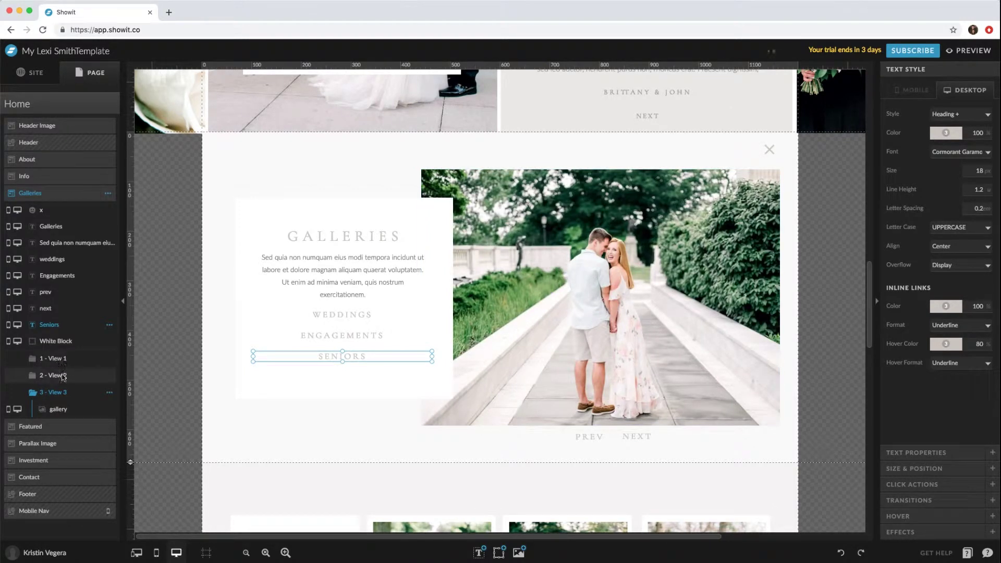
left_click(584, 326)
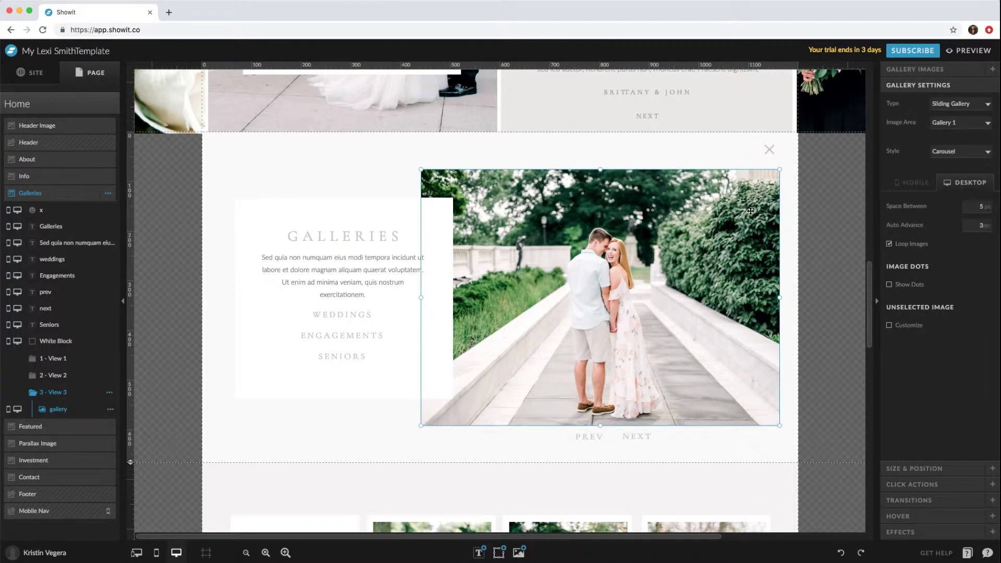
left_click(914, 69)
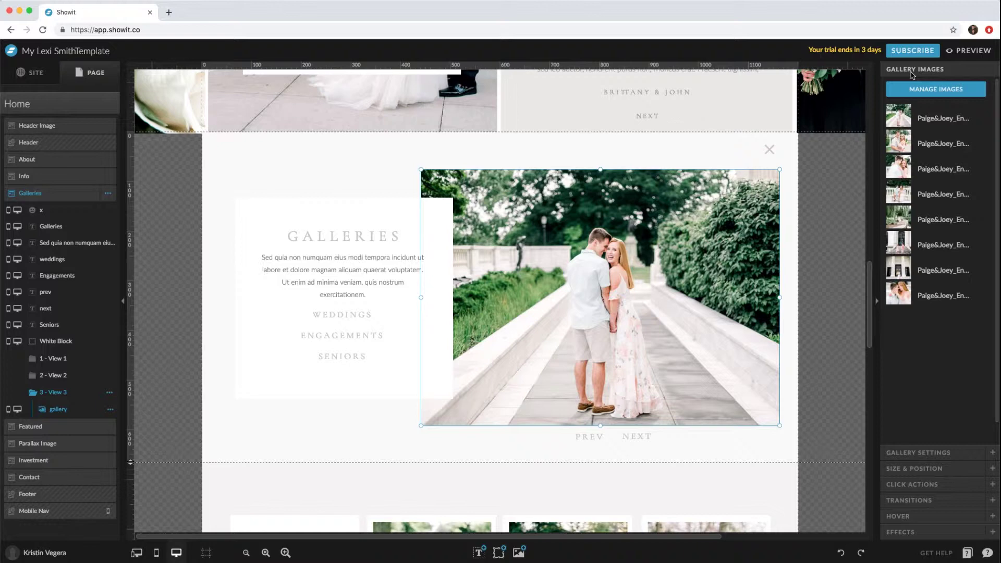
left_click(916, 90)
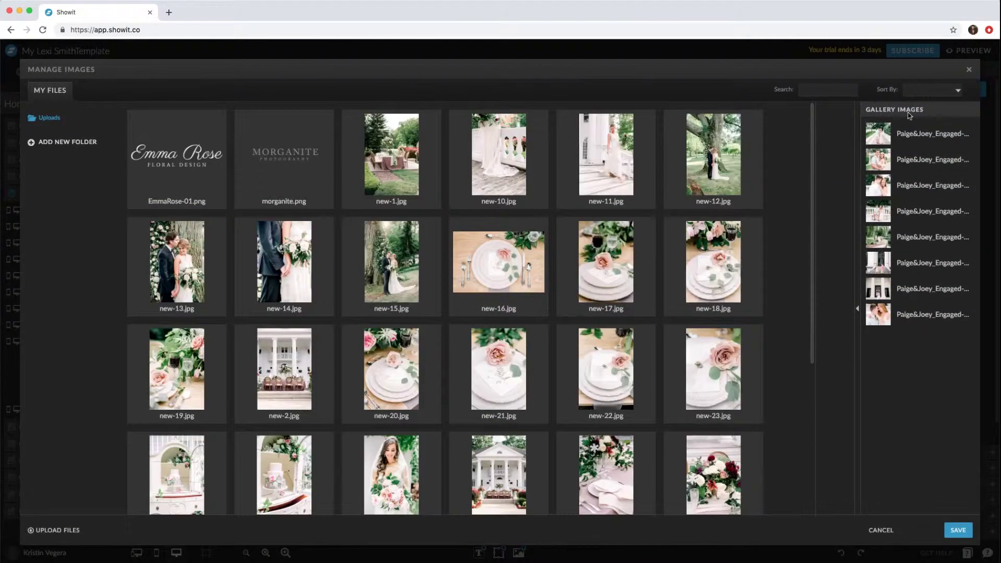
left_click(910, 134)
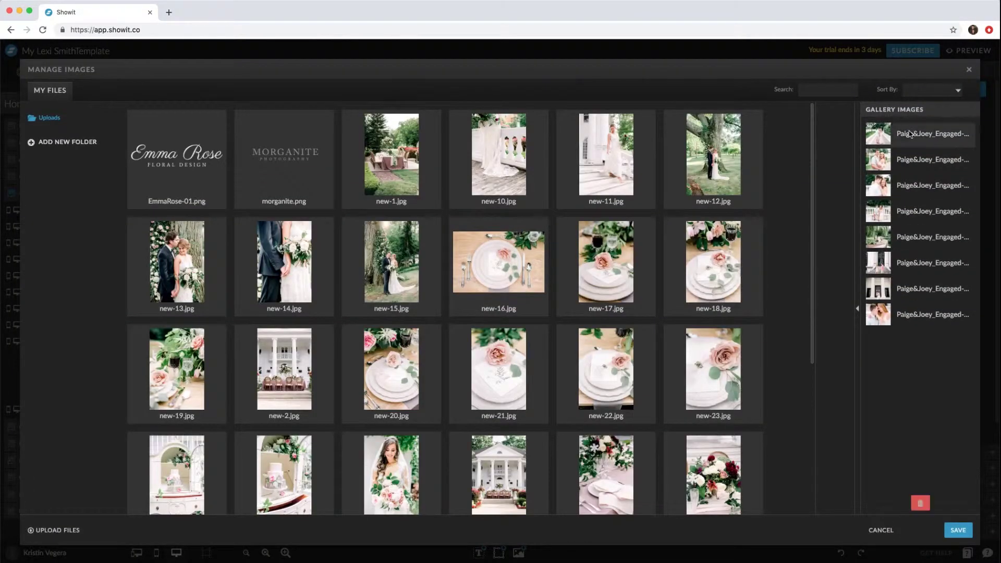
left_click(916, 316, "shift")
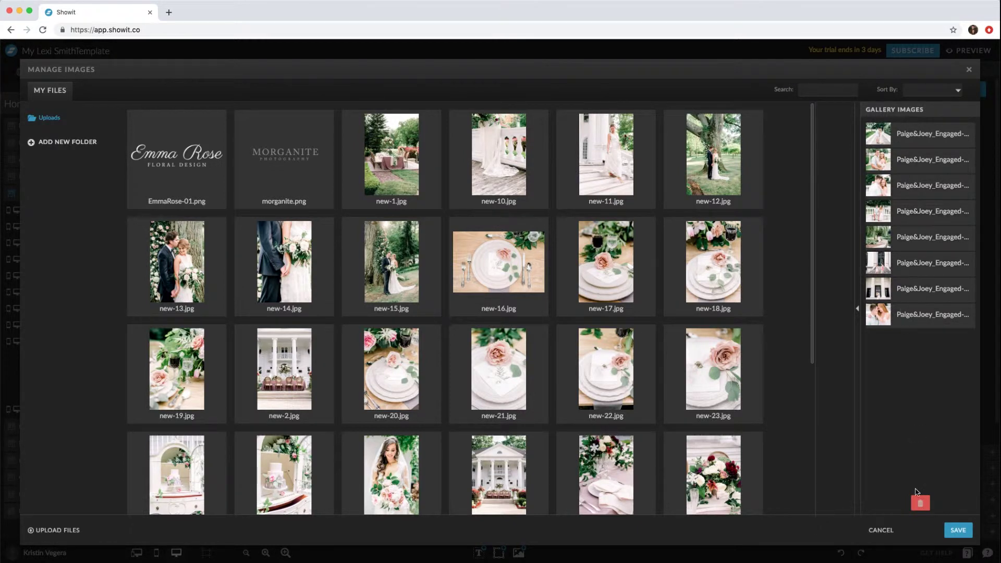
left_click(921, 503)
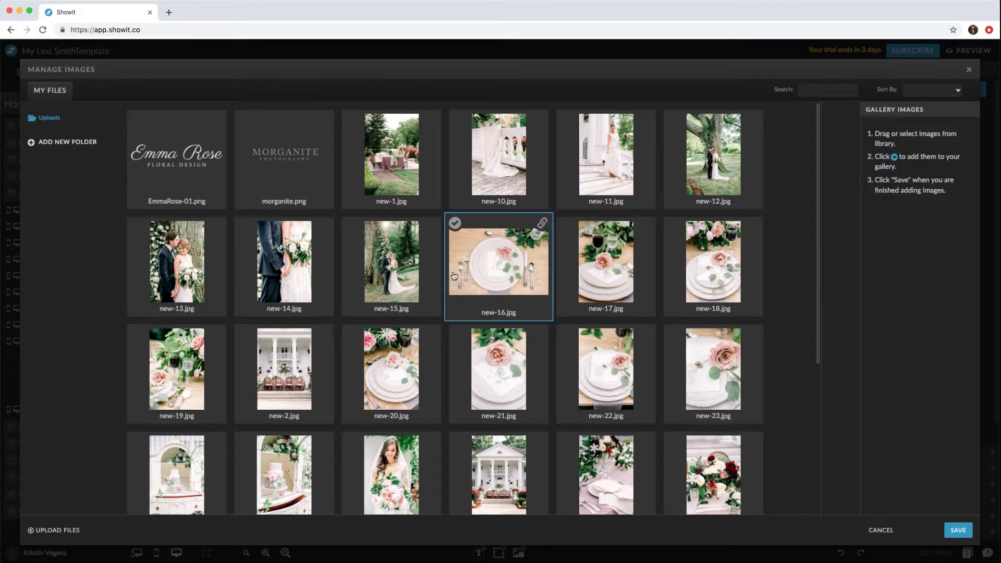
- Add new-1.jpg and new-10.jpg through new-15.jpg from the uploads to the View 3 gallery
left_click(398, 182)
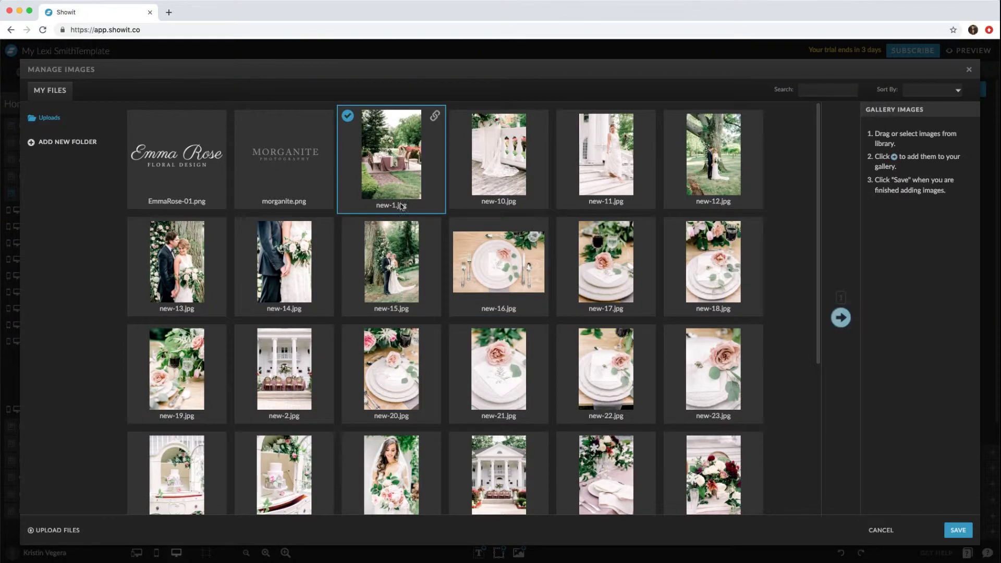
left_click(396, 264, "shift")
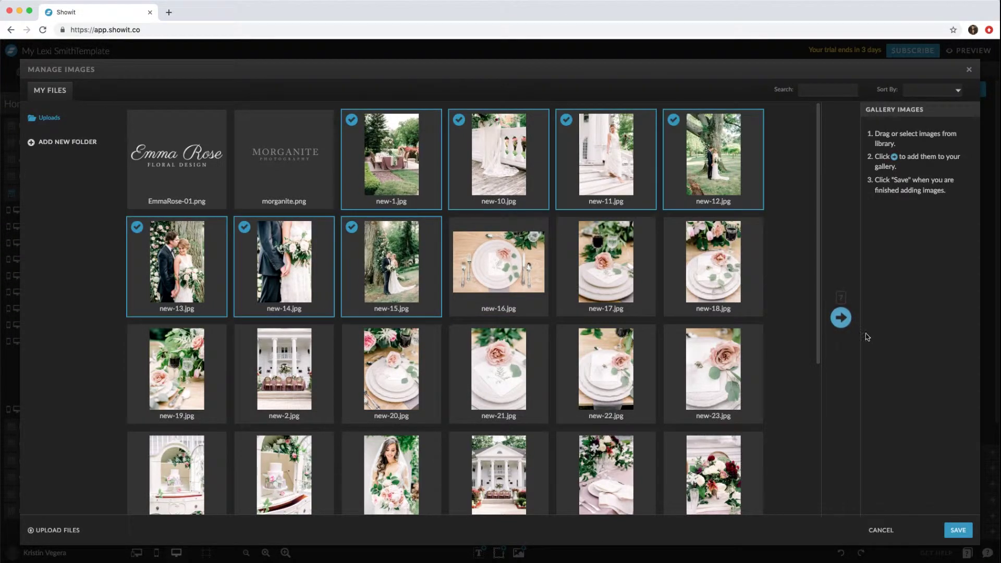
left_click(841, 317)
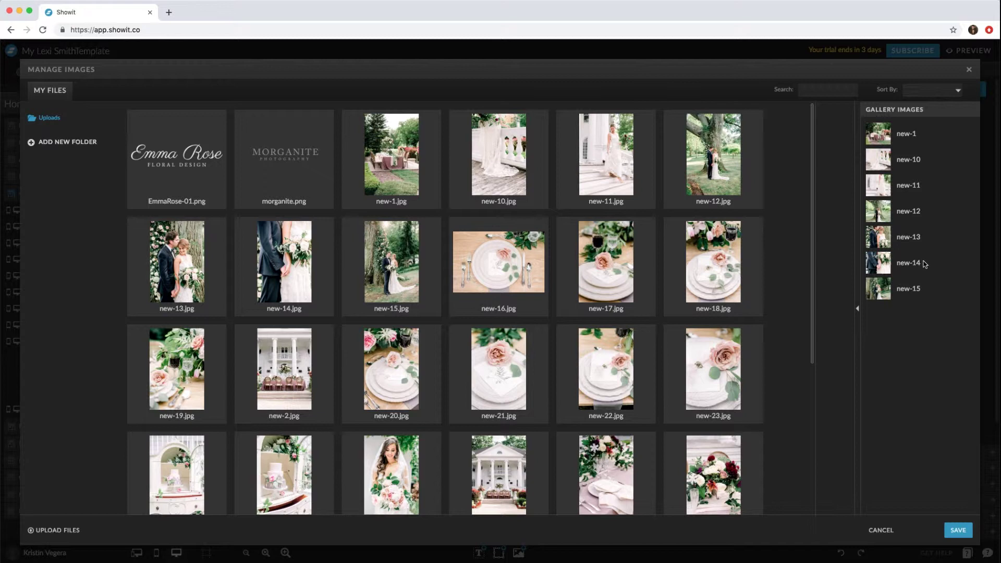
- Reorder the gallery images so new-15 comes third and new-11 follows new-12, and save the gallery
left_click_drag(902, 291, 896, 184)
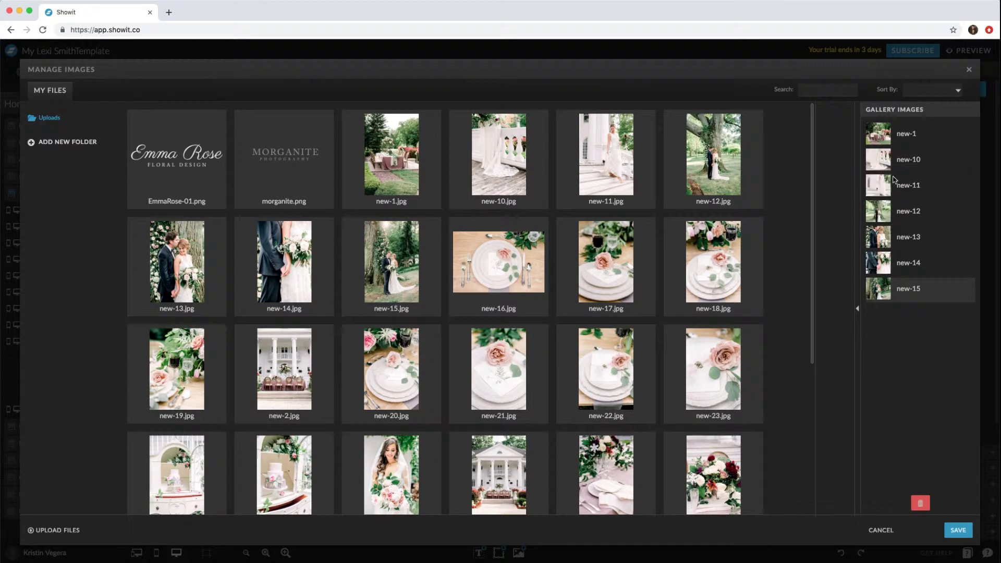
mouse_move(912, 244)
left_mouse_down()
mouse_move(909, 211)
mouse_move(910, 239)
left_mouse_up()
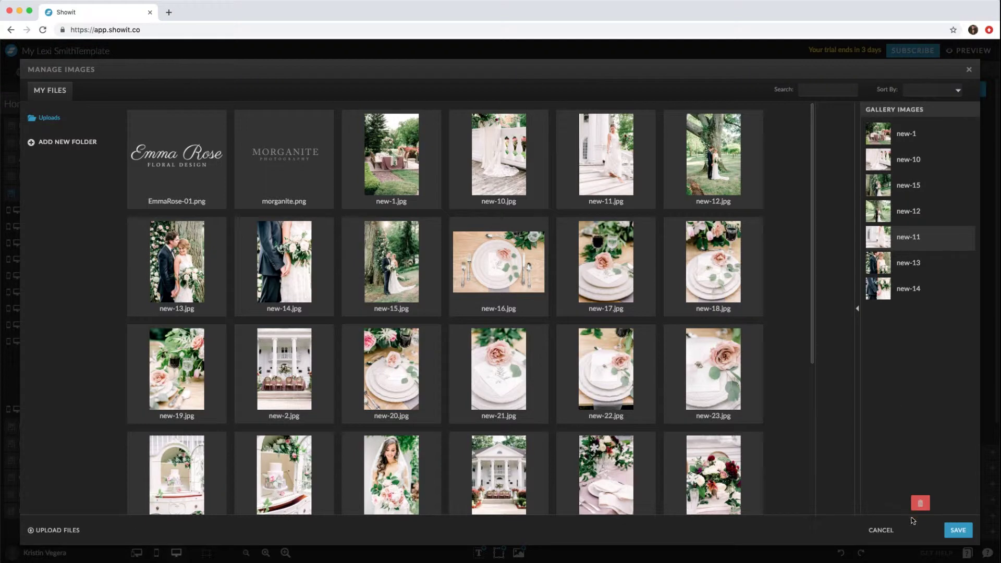
left_click(959, 531)
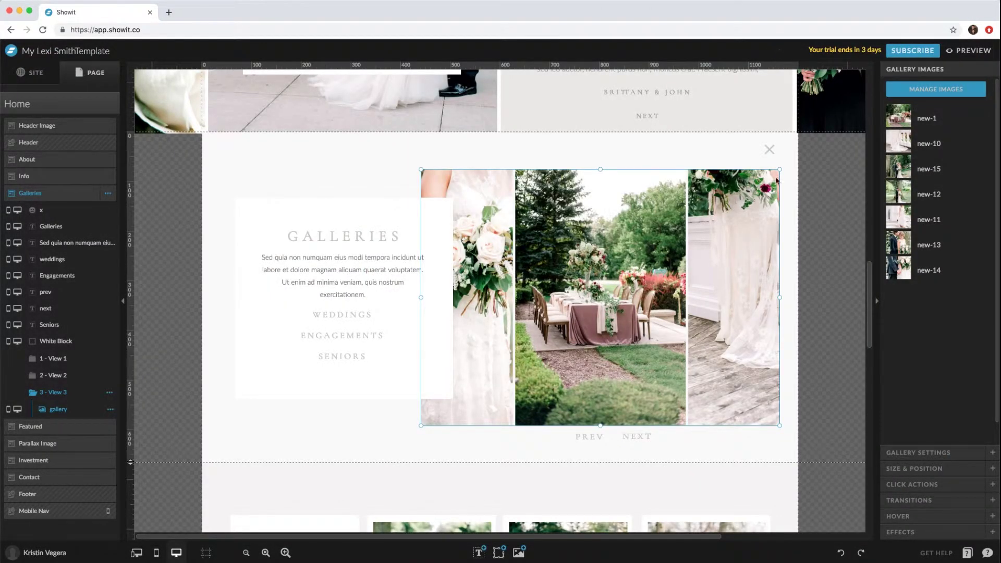
- Preview the Home page, open its galleries section and check the images shown for the Seniors category
left_click(966, 53)
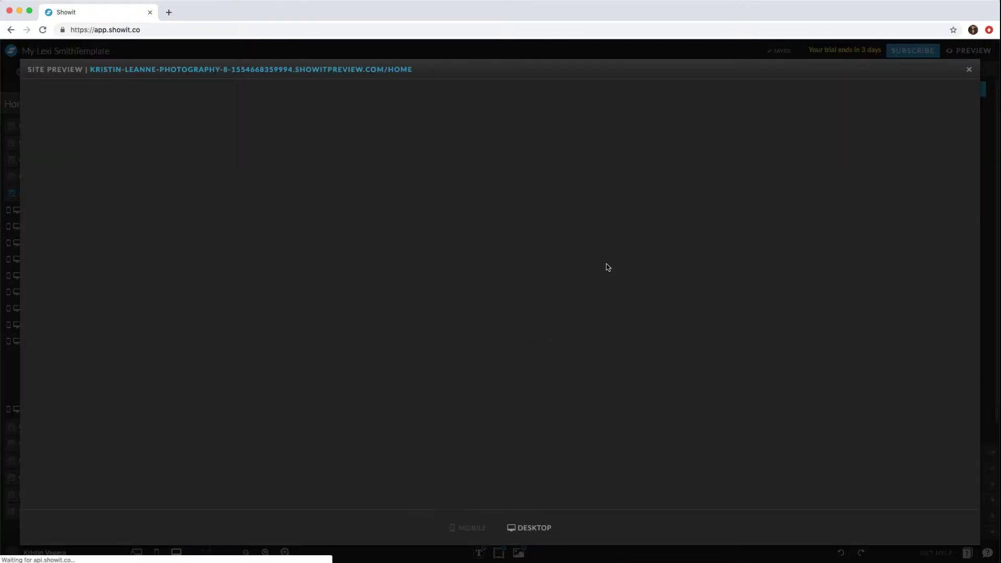
scroll(354, 310, "down", 8)
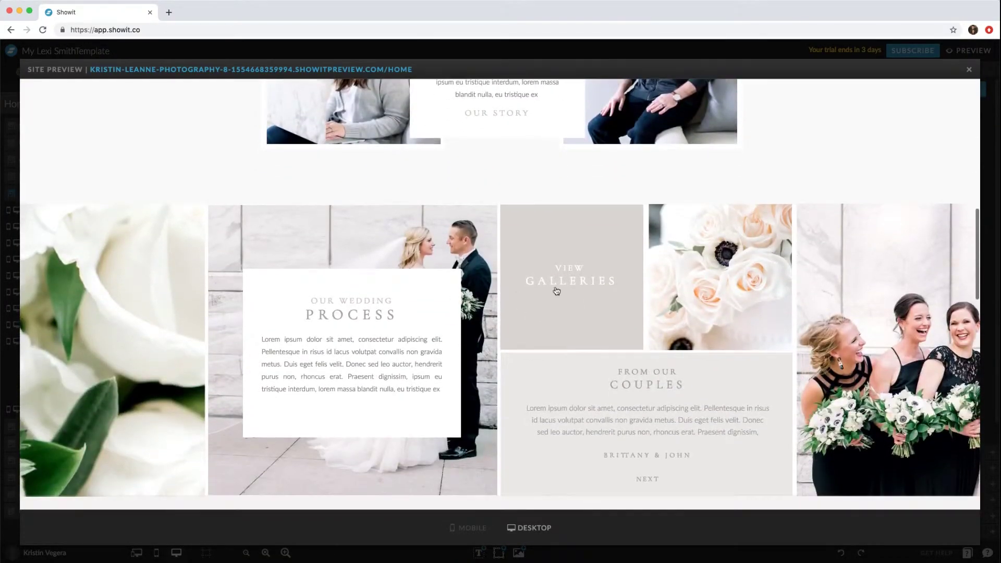
left_click(557, 284)
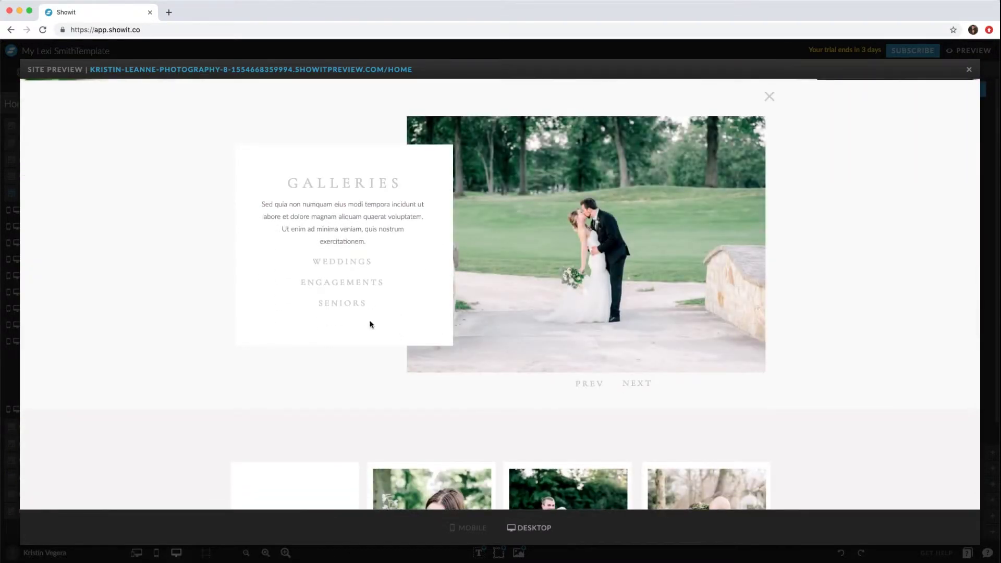
left_click(344, 306)
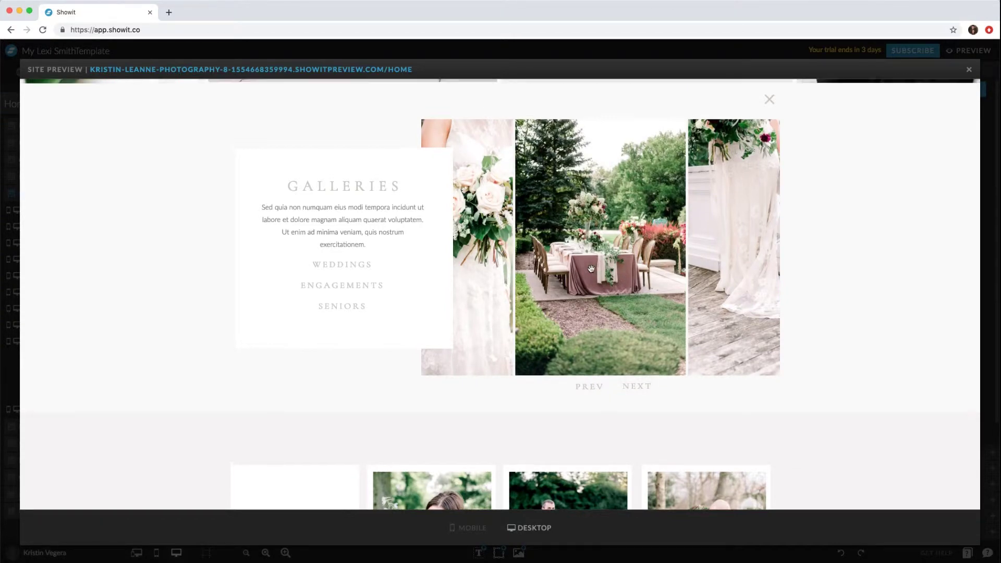
scroll(591, 269, "up", 2)
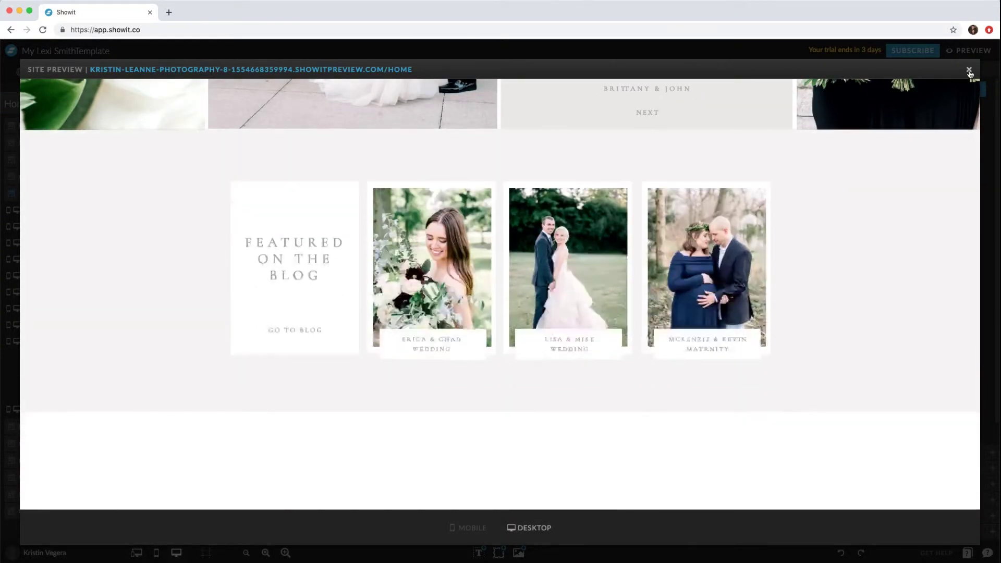
left_click(969, 69)
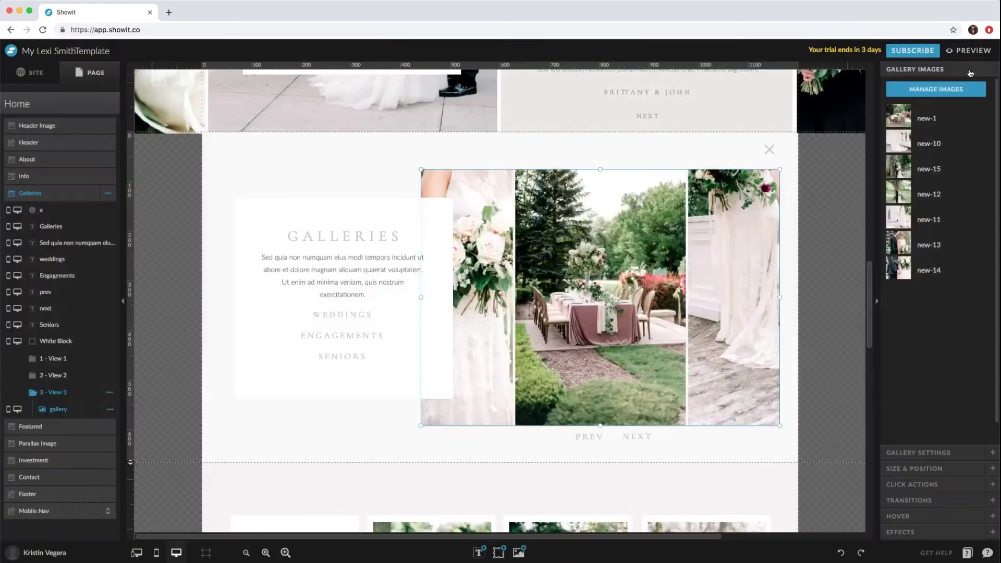
- Duplicate View 3 of the Galleries canvas and rename the copy "View 4"
left_click(109, 392)
left_click(111, 422)
left_click(87, 427)
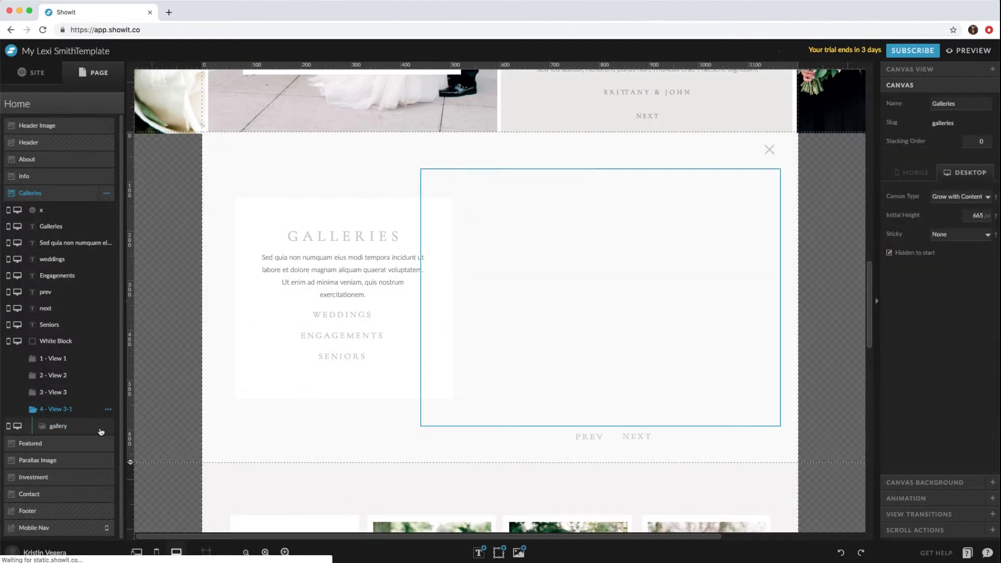
left_click(108, 409)
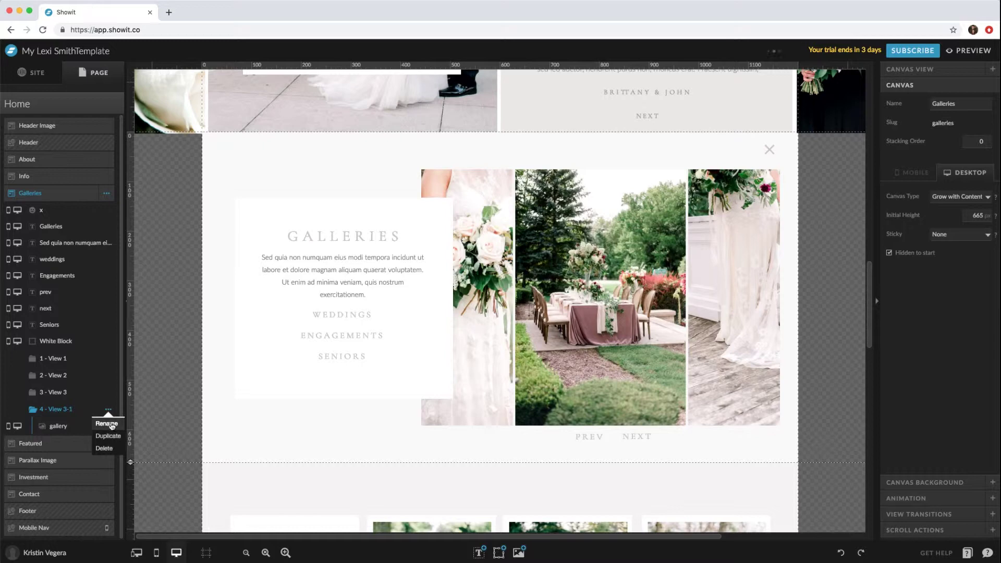
left_click(111, 424)
left_click(519, 98)
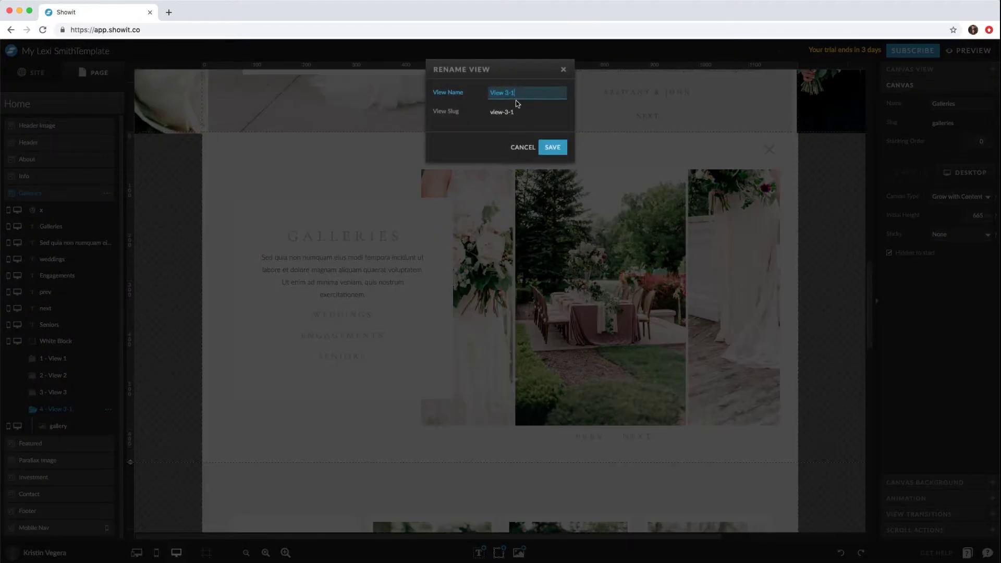
key("Return")
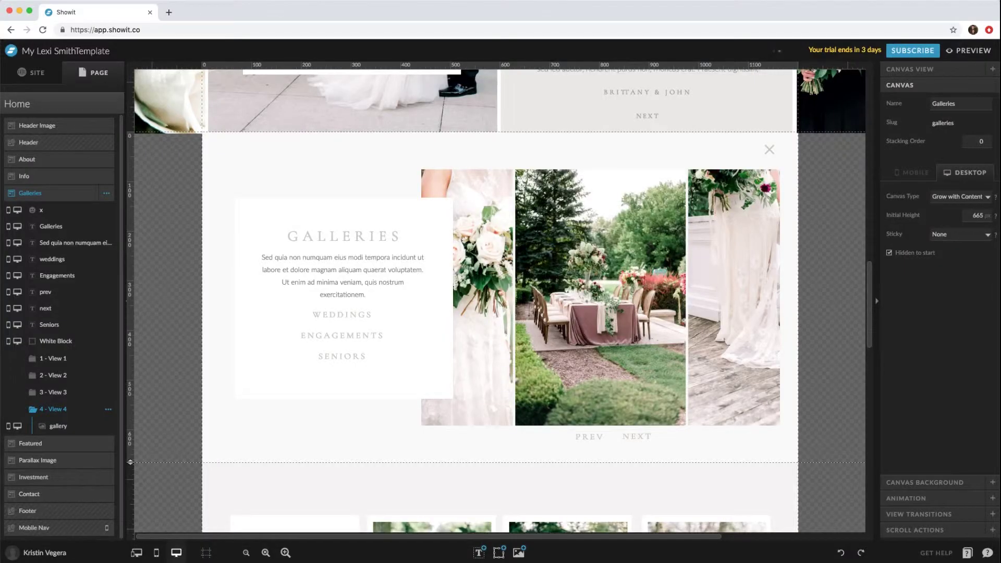
- Copy the Seniors label on the Galleries canvas and paste the duplicate into View 4
left_click(364, 387)
left_click(350, 361)
key("super+c")
key("super+v")
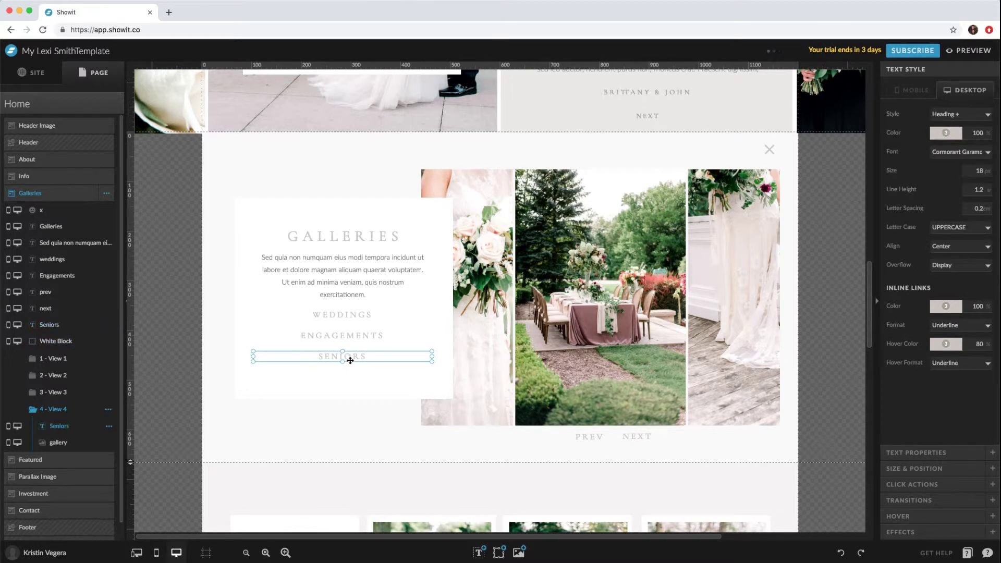
- Try pasting the Seniors label a second time and repositioning it on the canvas, undoing the moves
left_click_drag(350, 361, 351, 383)
key("super+z")
key("Escape")
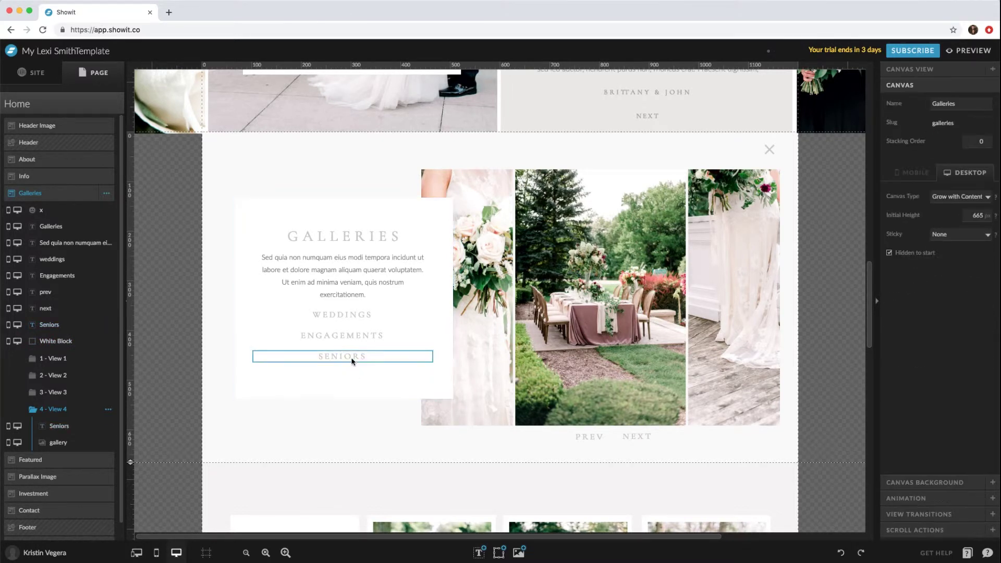
key("super+v")
left_click(353, 361)
mouse_move(353, 361)
left_mouse_down()
mouse_move(353, 376)
mouse_move(354, 349)
left_mouse_up()
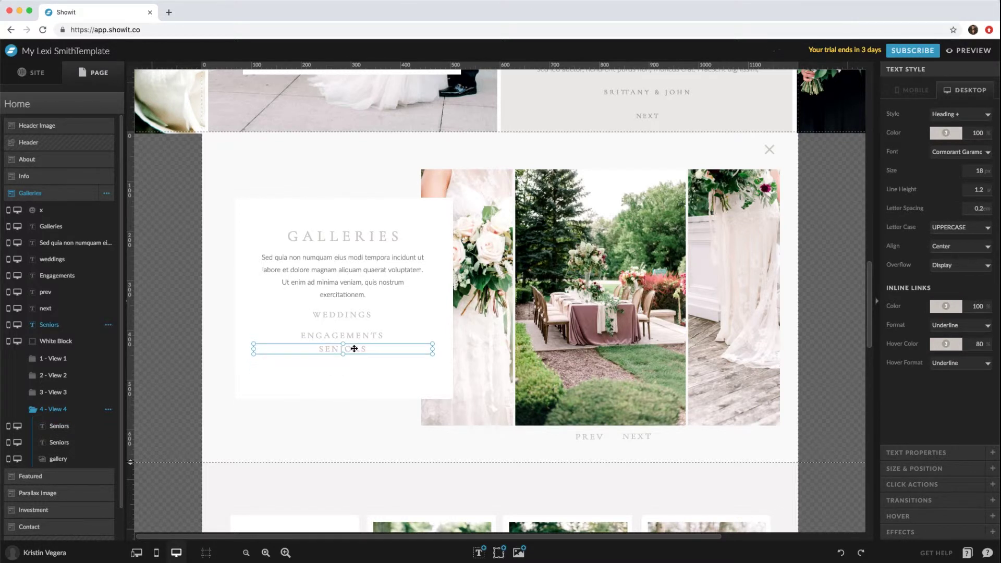
key("super+z")
- Delete the extra Seniors label from View 4, keeping a single copy there
left_click(62, 429)
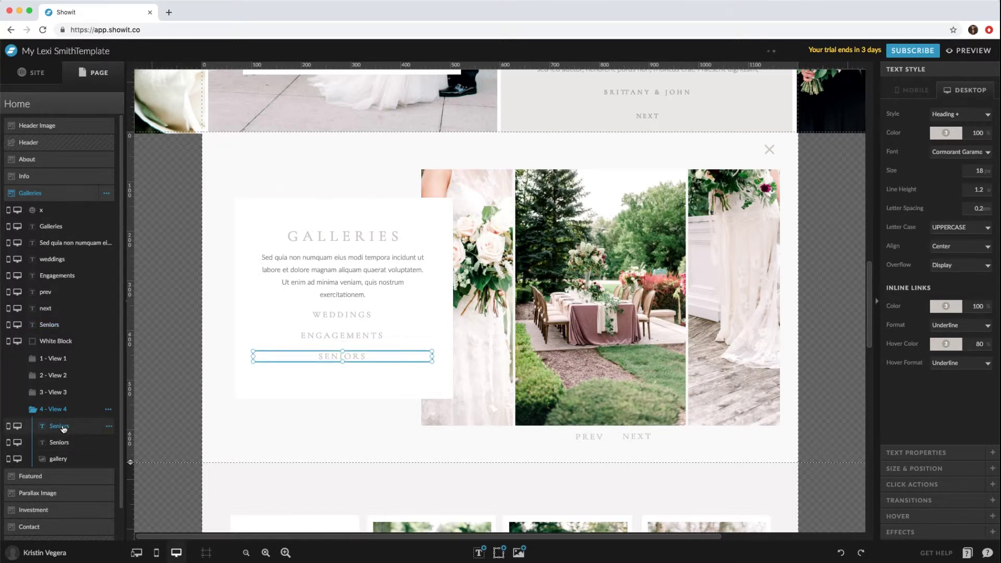
left_click(61, 443)
key("Delete")
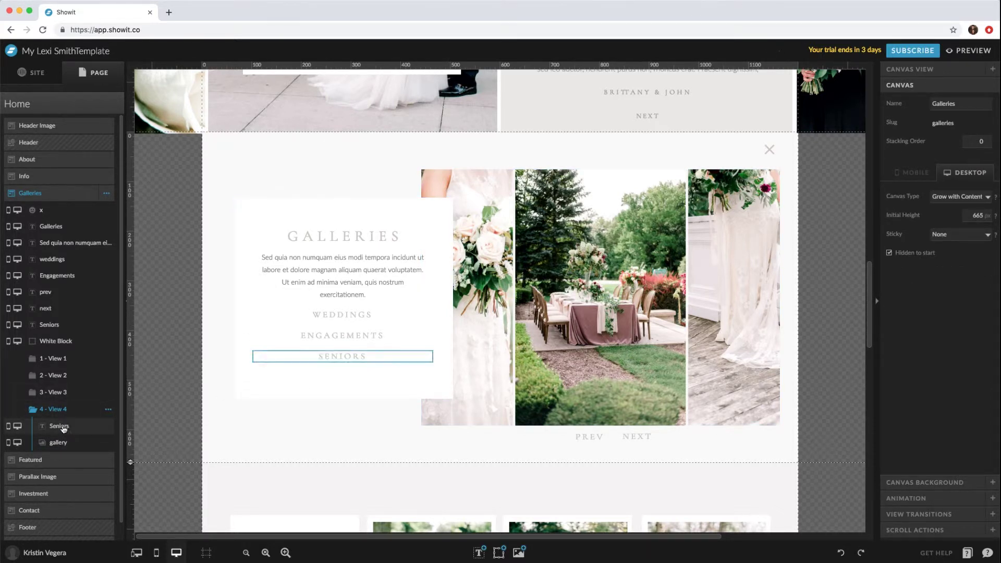
- Move the copied Seniors label out of View 4 to directly after the Engagements layer, and position it beneath the original Seniors label
left_click_drag(61, 426, 62, 286)
left_click(52, 292)
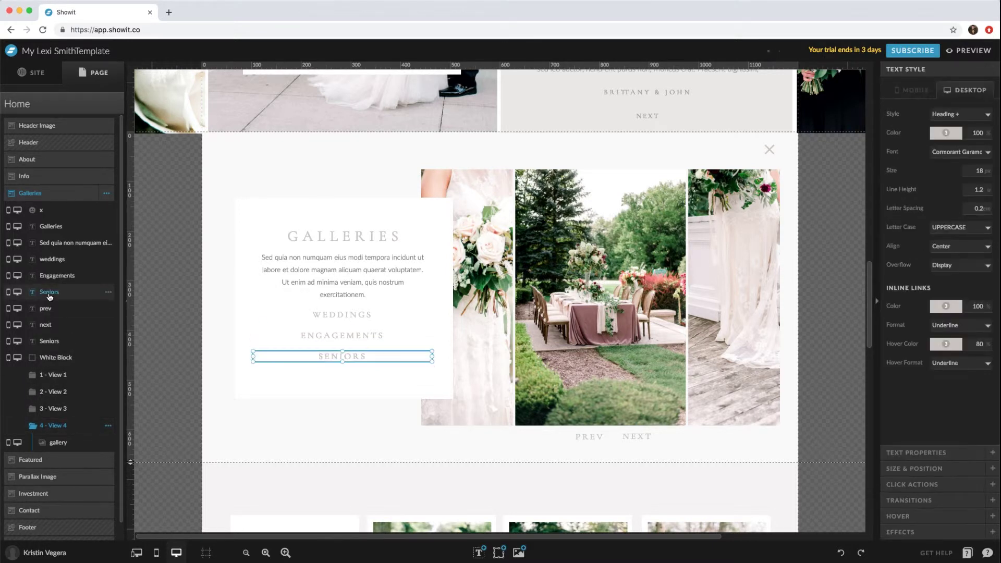
left_click_drag(347, 354, 350, 377)
- Replace the text of the copied label beneath Seniors with "Workshops"
double_click(350, 379)
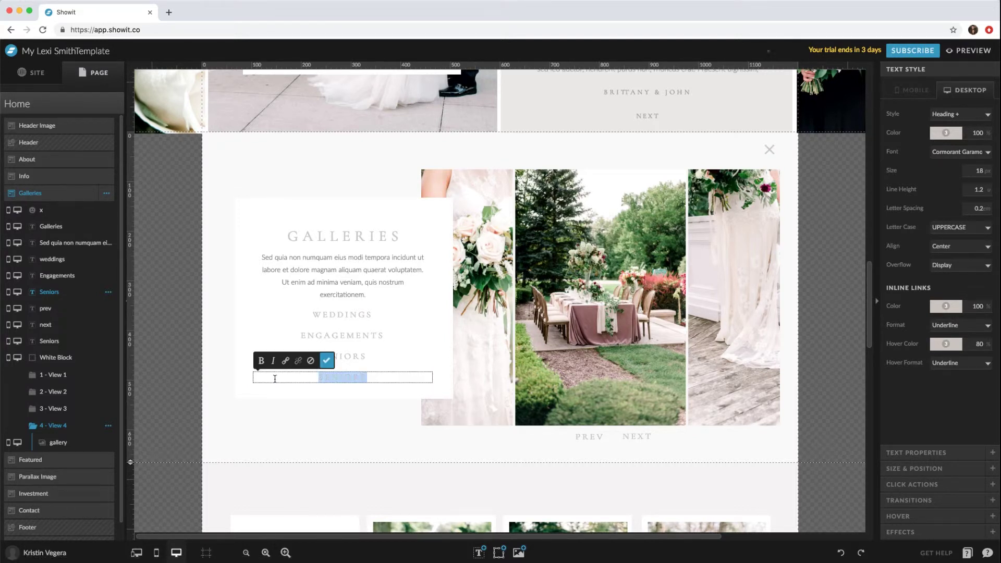
type("Wo")
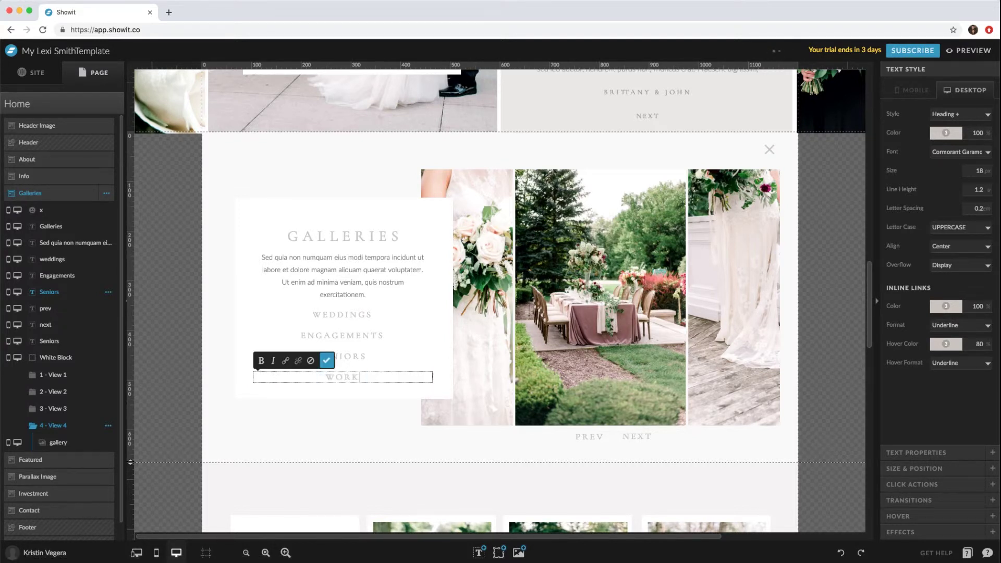
left_click(327, 361)
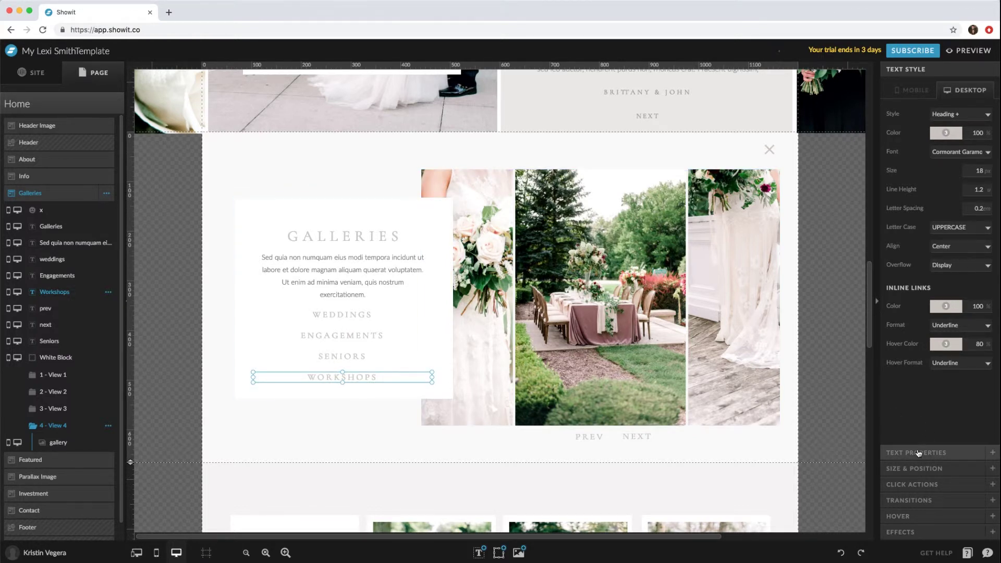
- Set the Workshops label's click action to link to View 4 of this canvas
left_click(914, 485)
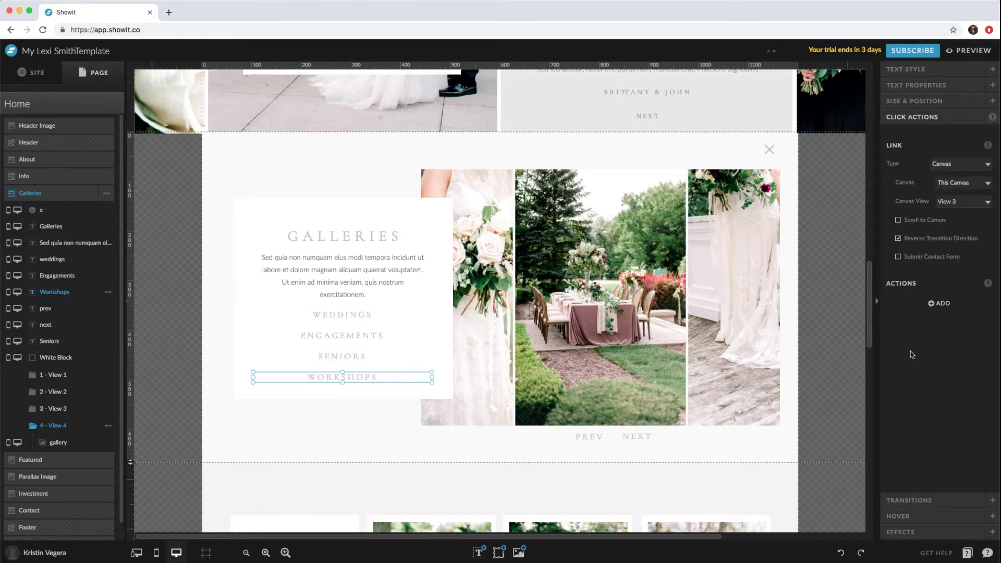
left_click(944, 203)
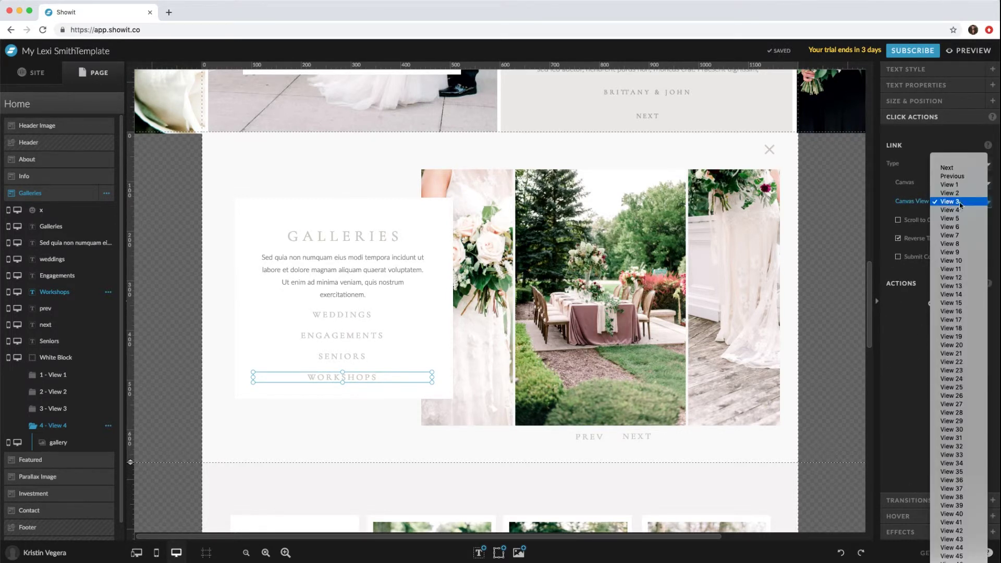
left_click(956, 210)
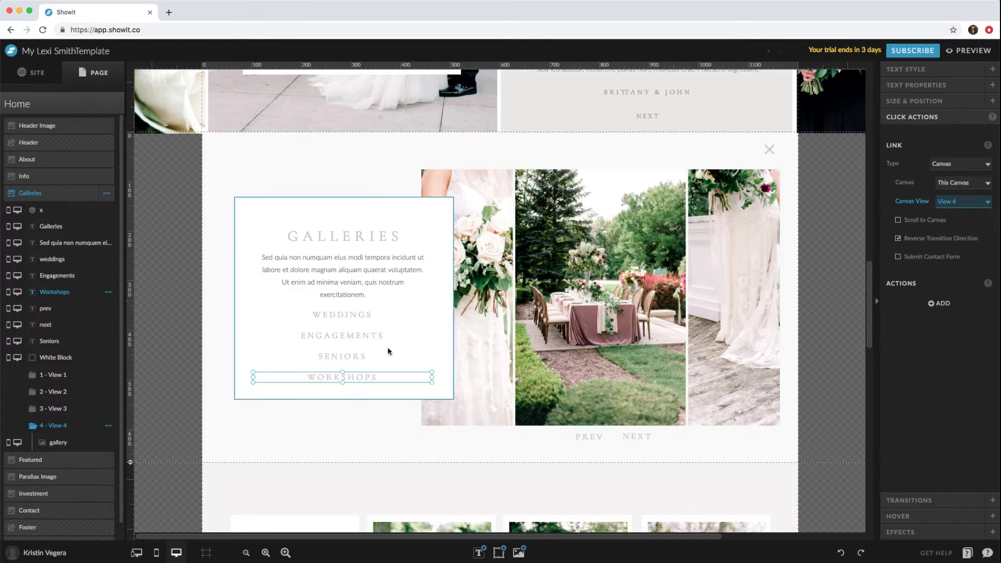
- Select the gallery in View 4 and show the mobile and desktop layouts side by side at the Galleries canvas
left_click(58, 443)
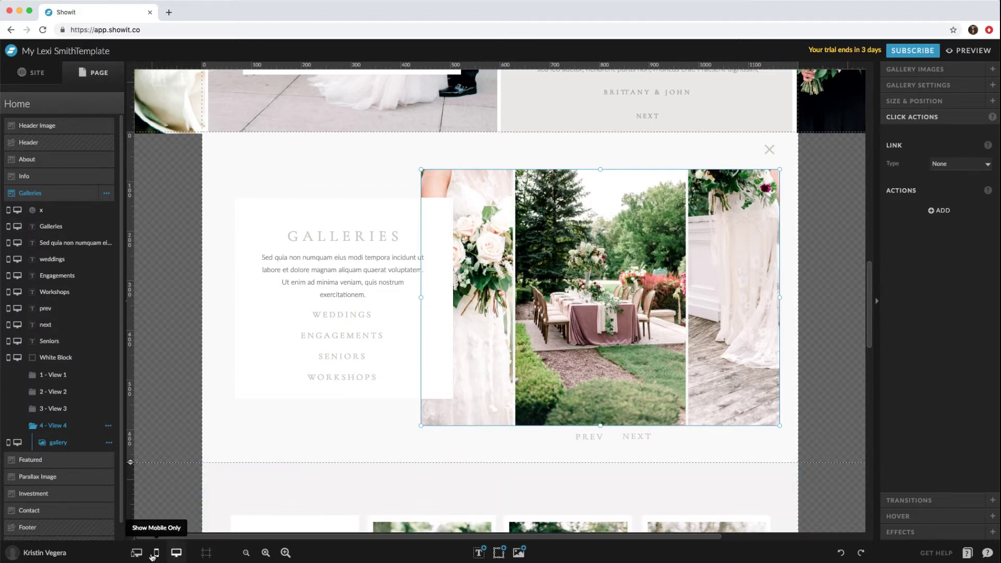
left_click(137, 552)
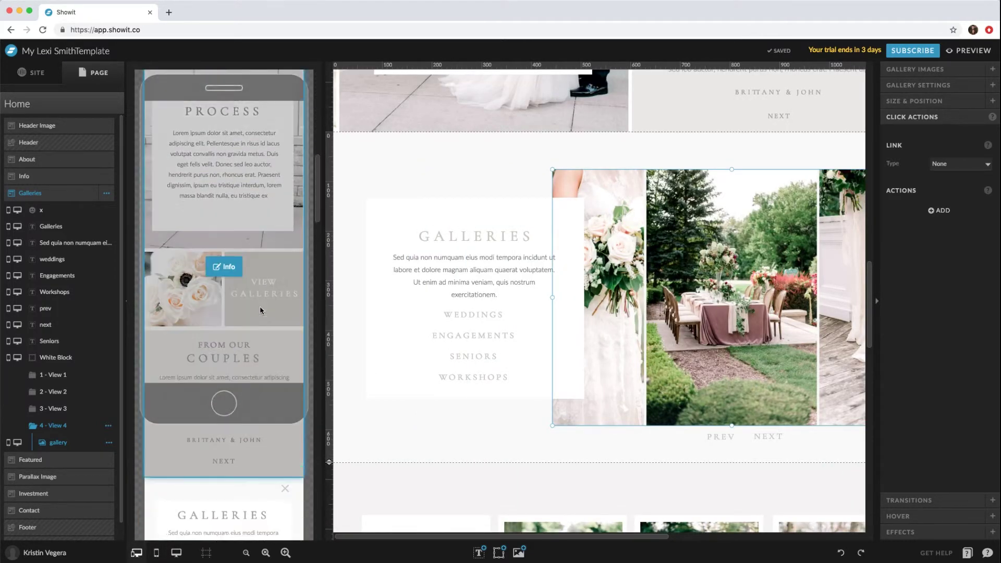
scroll(260, 307, "down", 8)
scroll(260, 307, "up", 1)
left_click(254, 271)
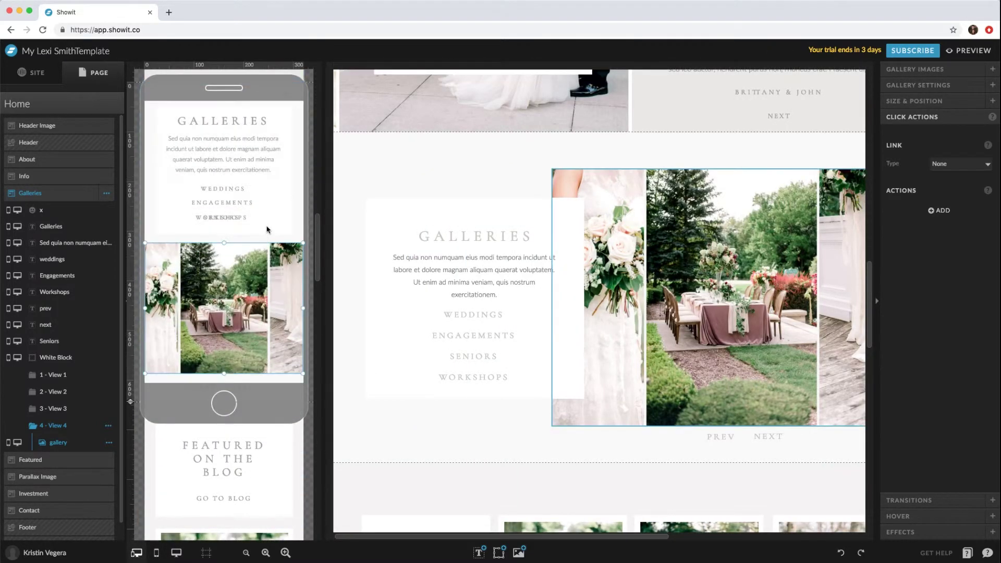
- Extend the mobile Galleries canvas downward to a height of about 727 px
left_click(146, 227)
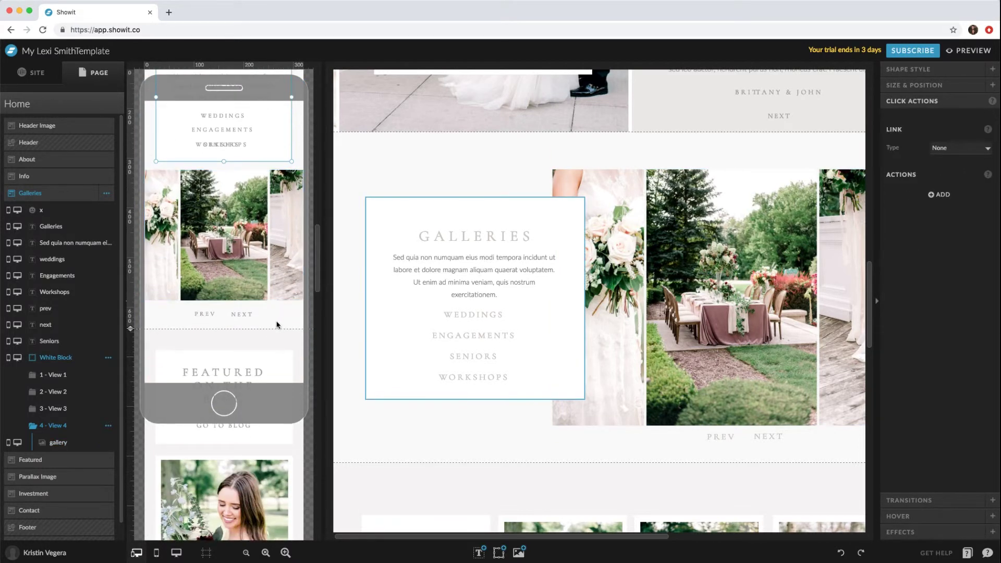
left_click_drag(131, 329, 131, 369)
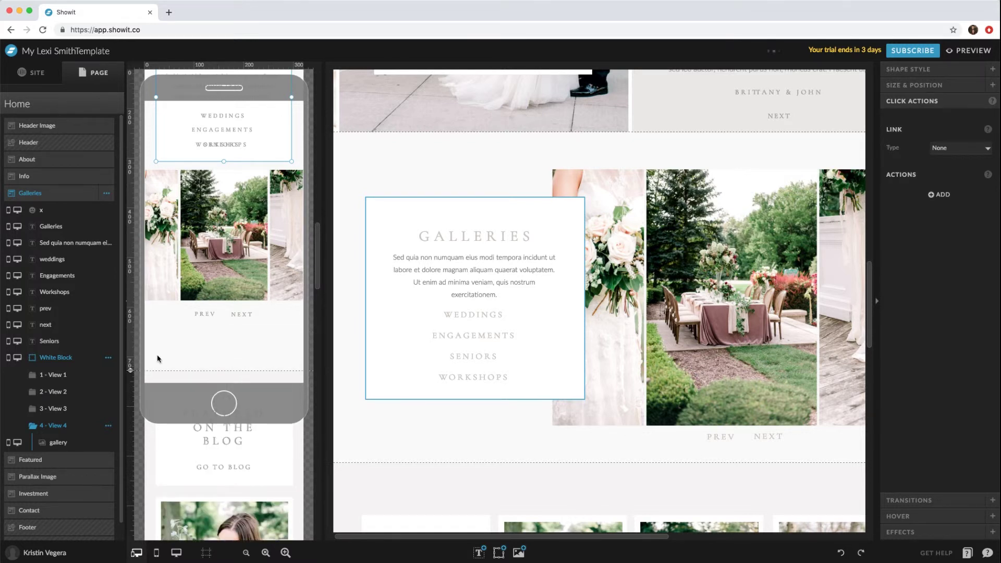
left_click(278, 352)
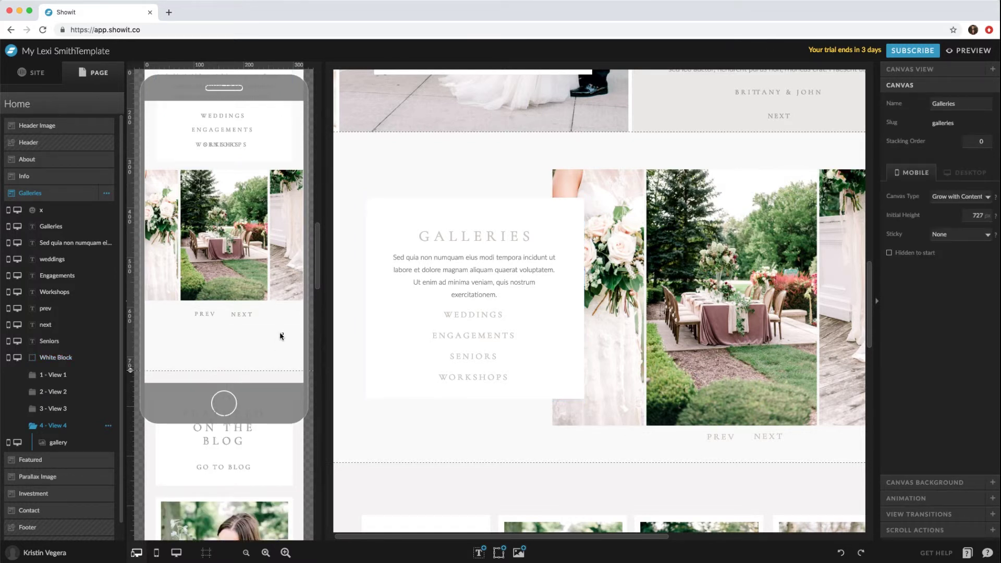
- In the mobile layout, shift the gallery with its Prev and Next labels down, and lengthen the white block behind the menu text downward
left_click_drag(160, 195, 160, 228)
left_click(166, 155)
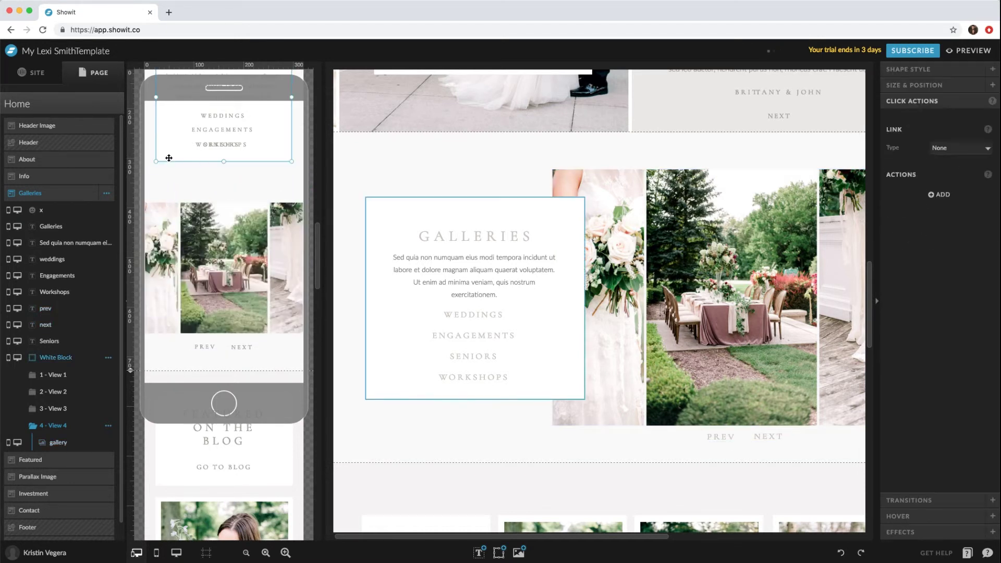
left_click_drag(223, 163, 223, 185)
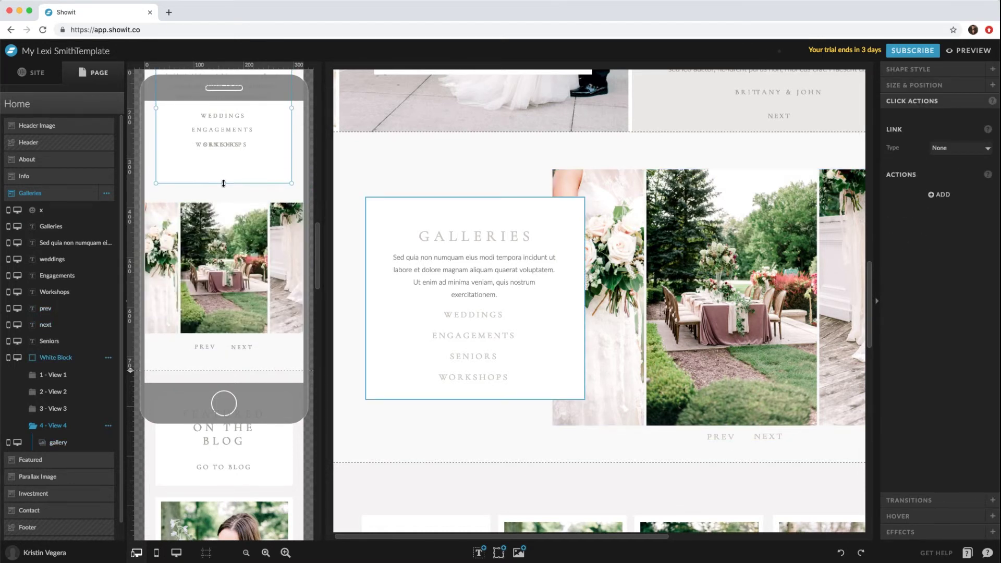
- Move the mobile Workshops label down so it sits directly beneath the Seniors label within the white block
scroll(224, 172, "down", 1)
left_click(226, 143)
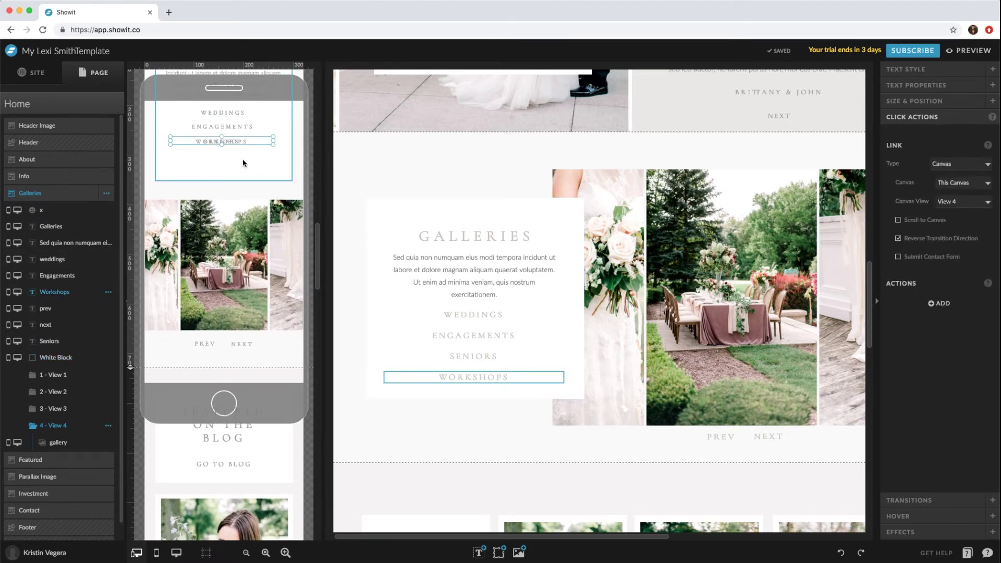
mouse_move(244, 144)
left_mouse_down()
mouse_move(245, 162)
mouse_move(234, 155)
left_mouse_up()
left_click(243, 187)
left_click(239, 192)
scroll(239, 191, "up", 2)
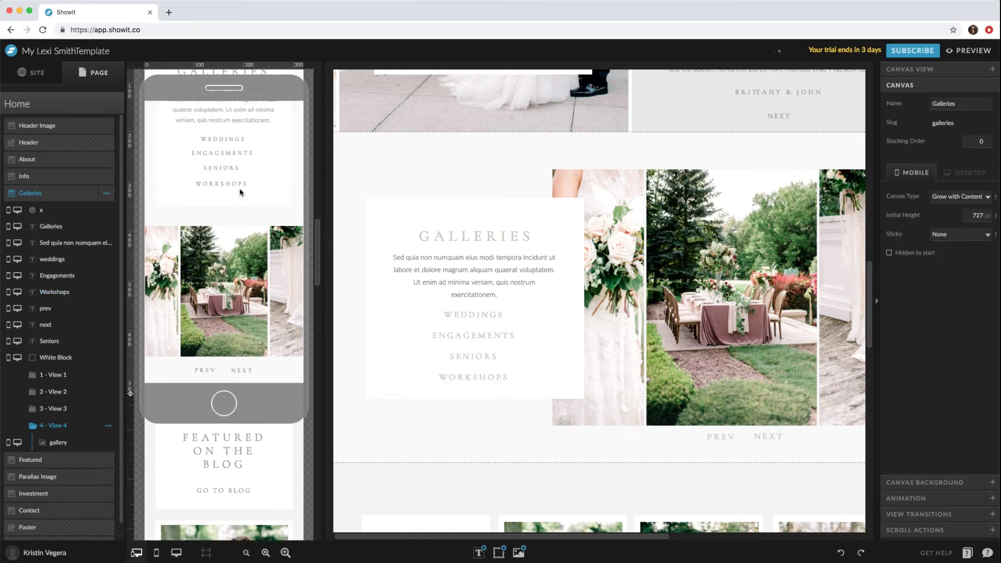